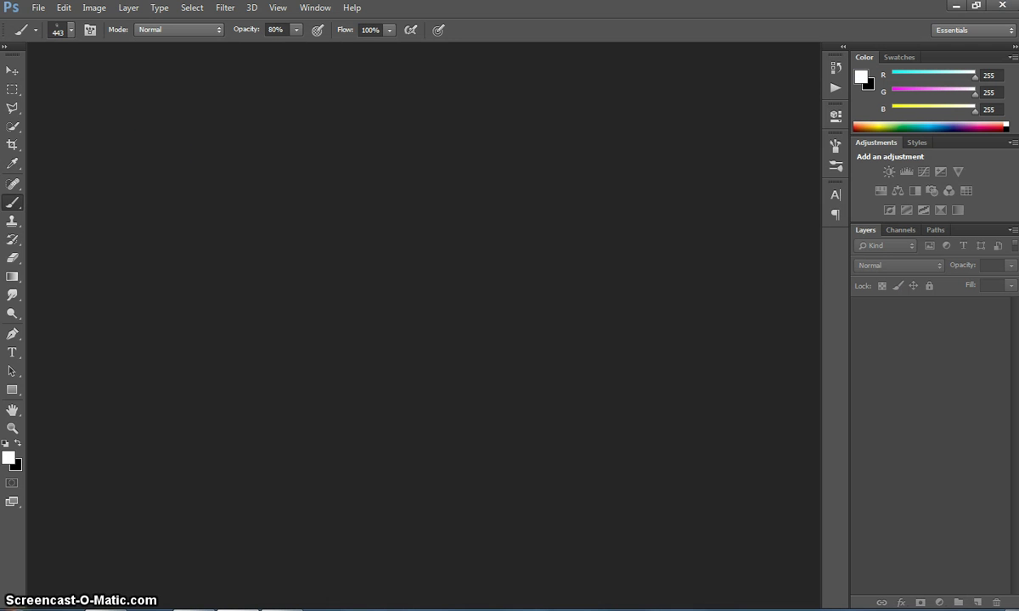
# Create a new white document 1000 pixels wide by 600 pixels high.
pyautogui.click(36, 12)
pyautogui.click(39, 23)
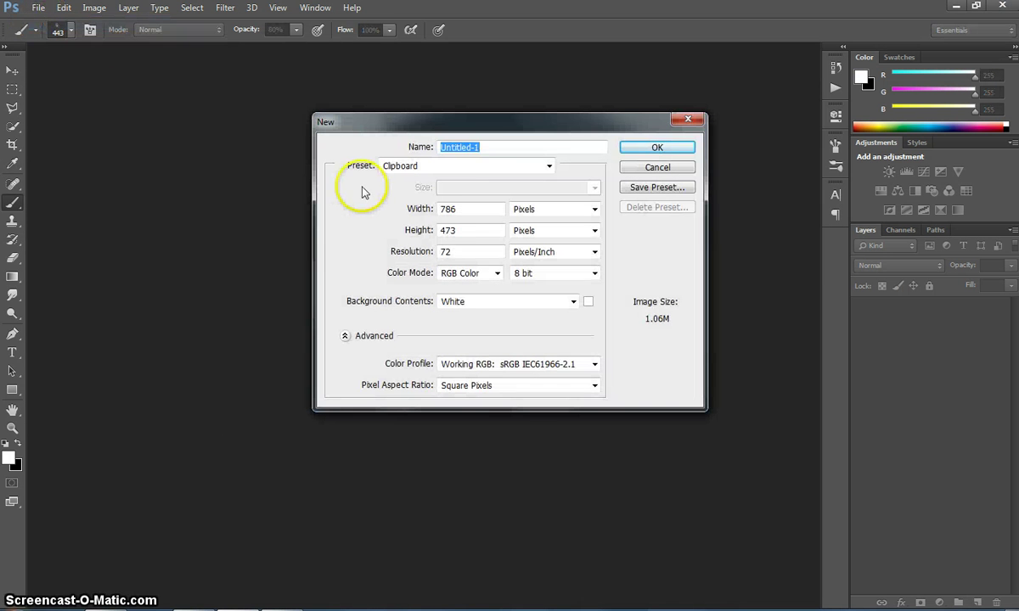
pyautogui.doubleClick(459, 209)
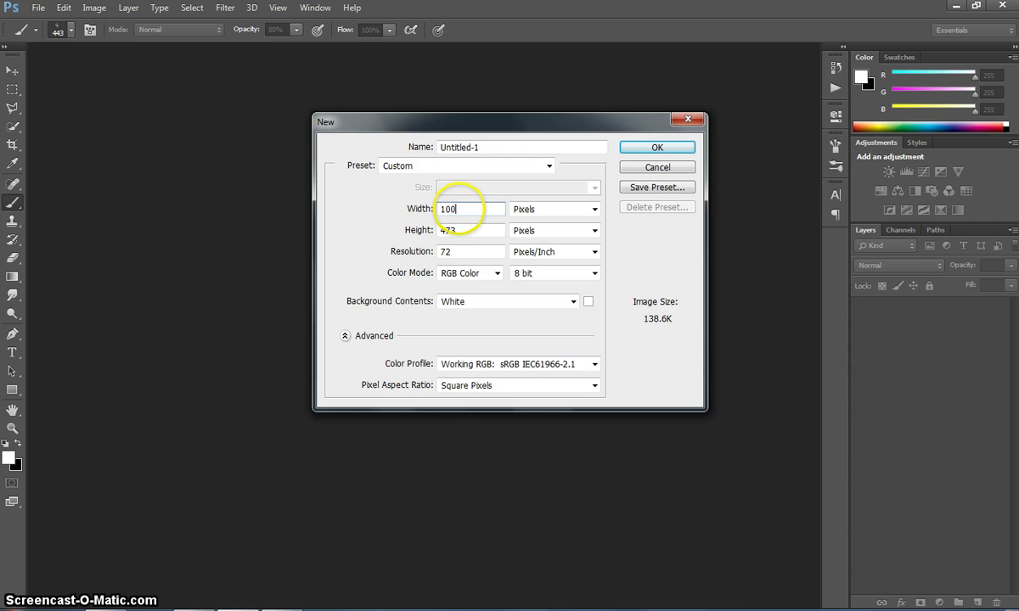
pyautogui.press('Tab')
pyautogui.click(658, 149)
# Undo the stray brush mark and fill the canvas with #191919 using the Paint Bucket.
pyautogui.click(474, 190)
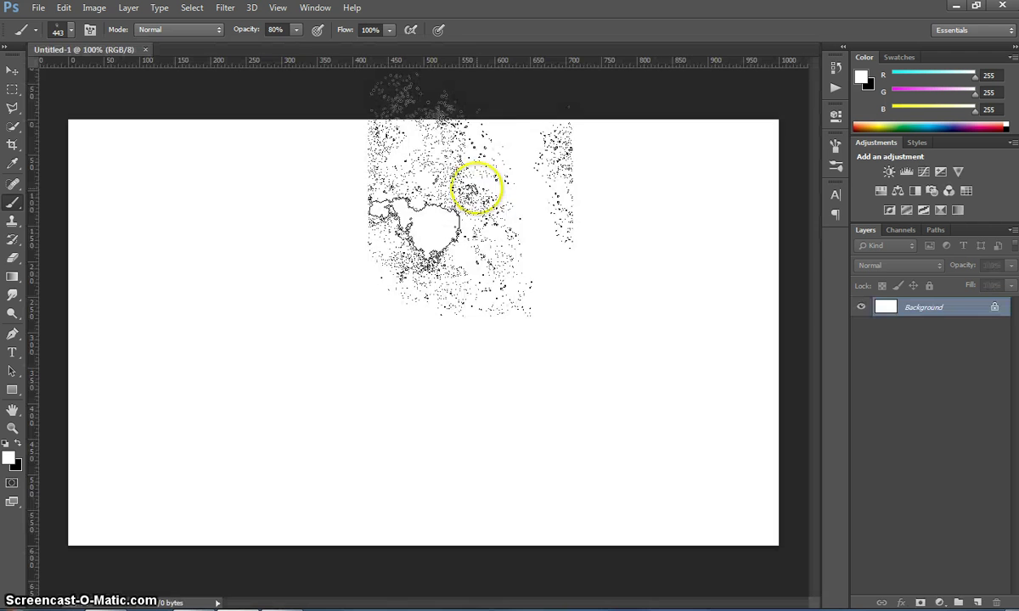
pyautogui.hotkey('ctrl', 'z')
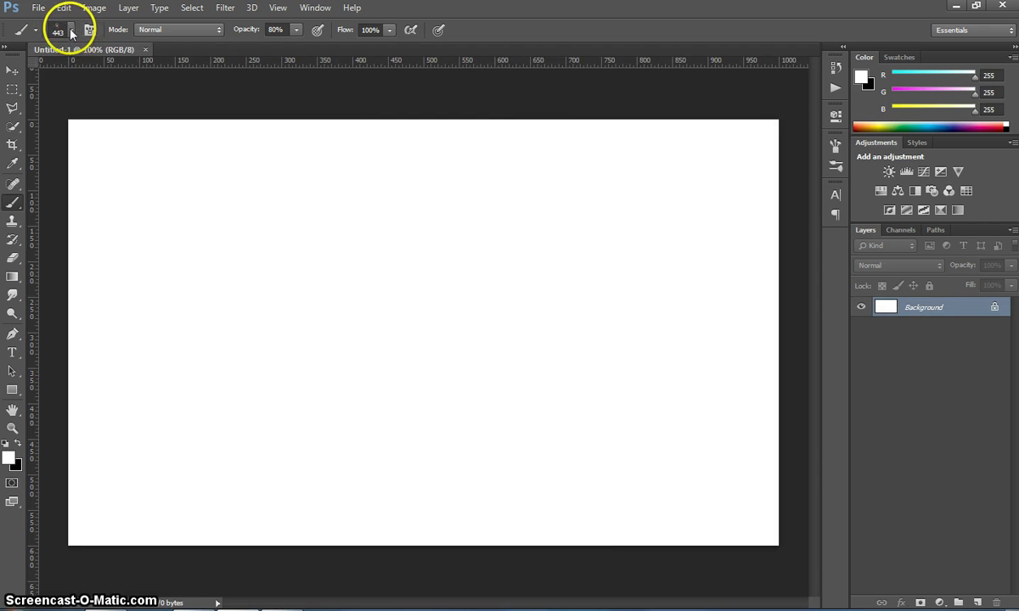
pyautogui.click(12, 277)
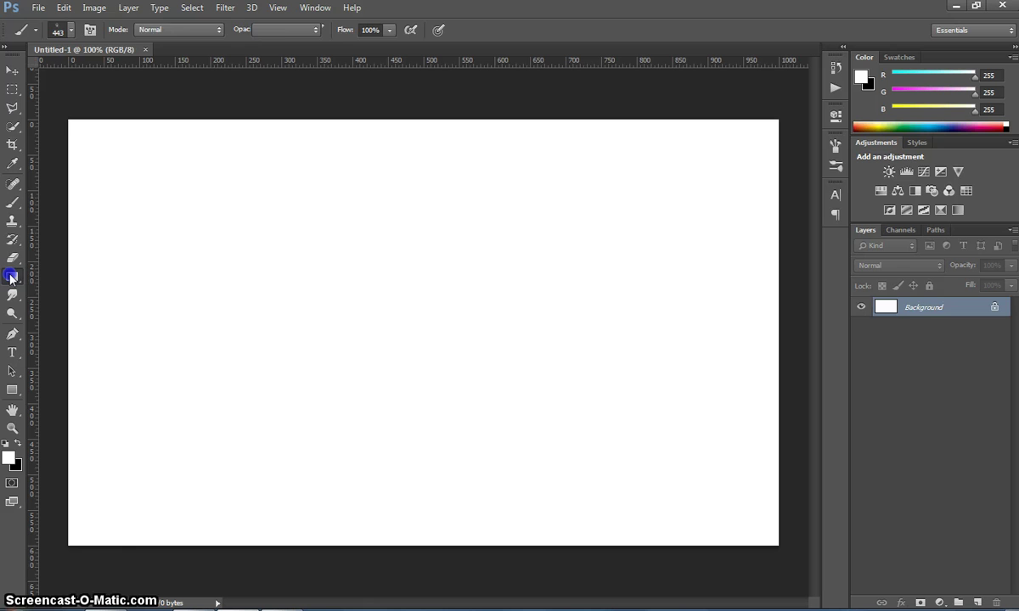
pyautogui.click(82, 287)
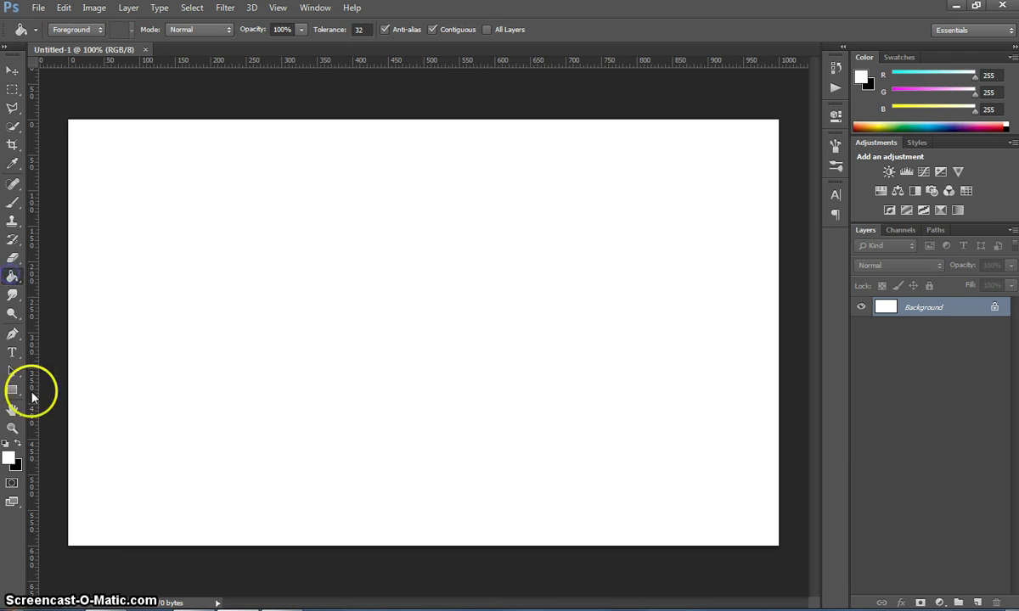
pyautogui.click(10, 459)
pyautogui.click(616, 269)
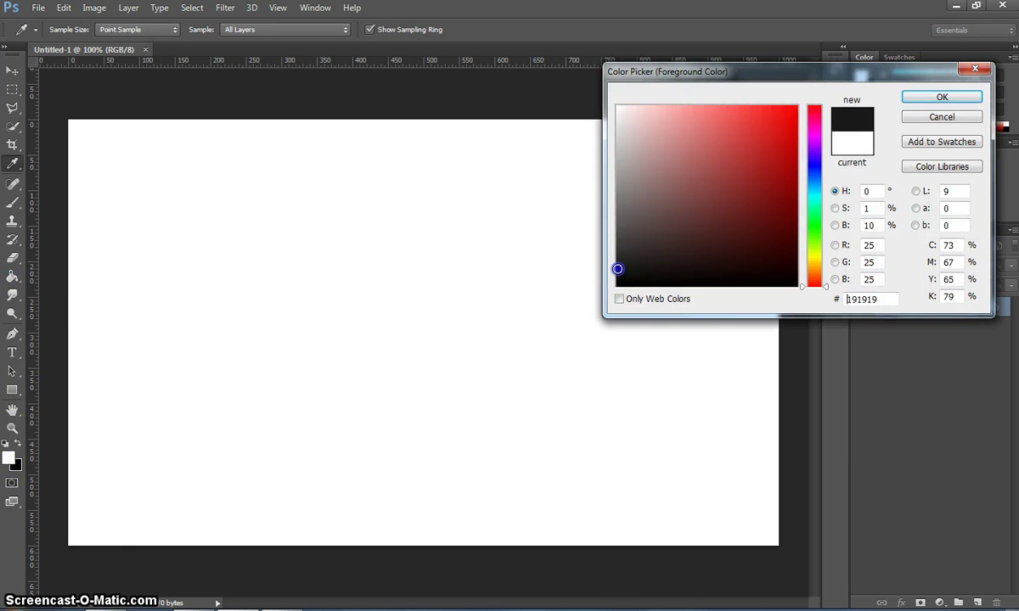
pyautogui.click(941, 97)
pyautogui.click(447, 238)
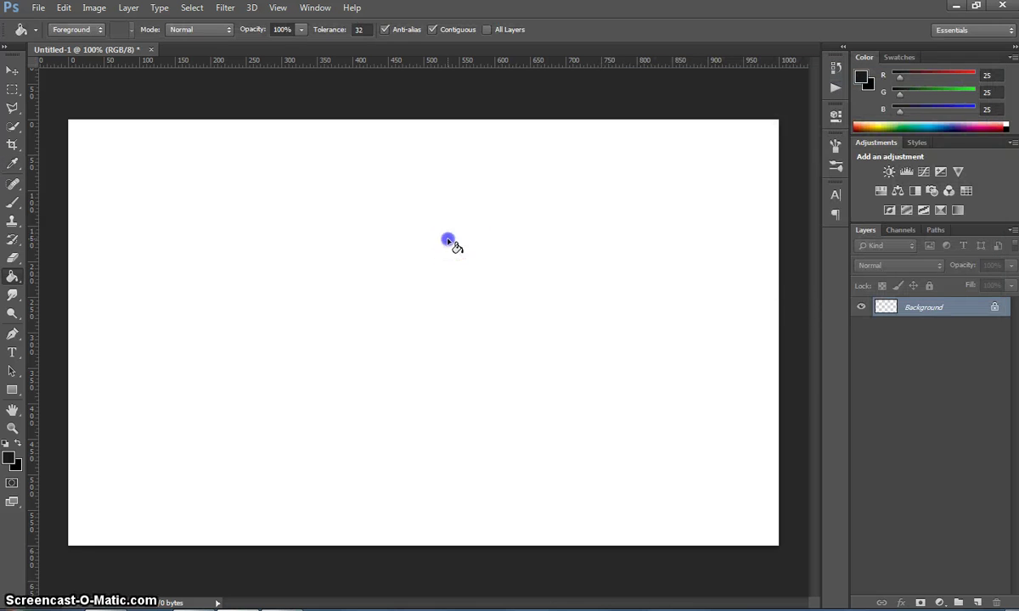
pyautogui.click(490, 264)
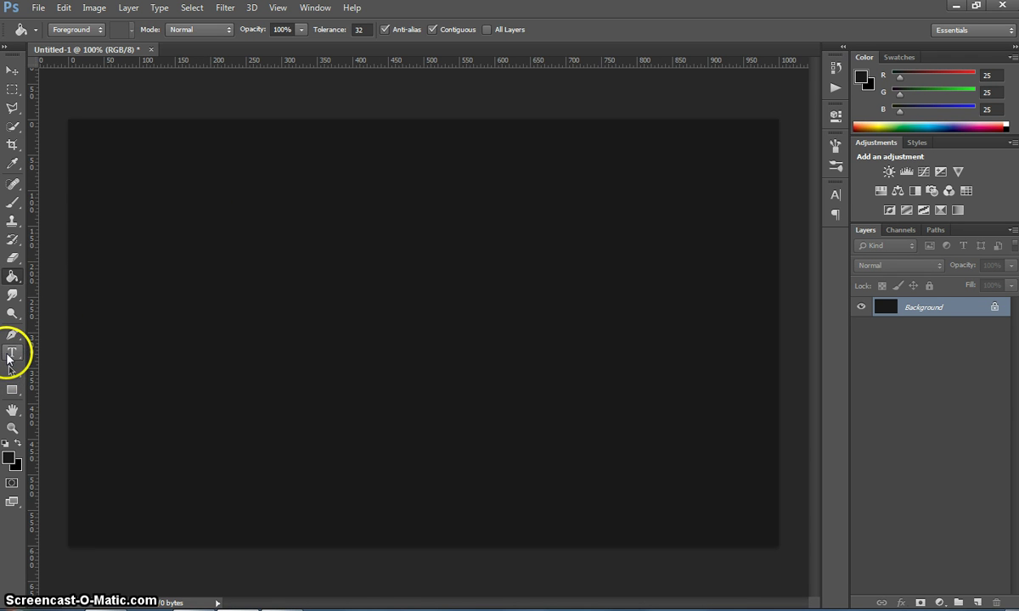
# Choose the Type tool with the Trajan Pro font at 200 pt.
pyautogui.click(11, 355)
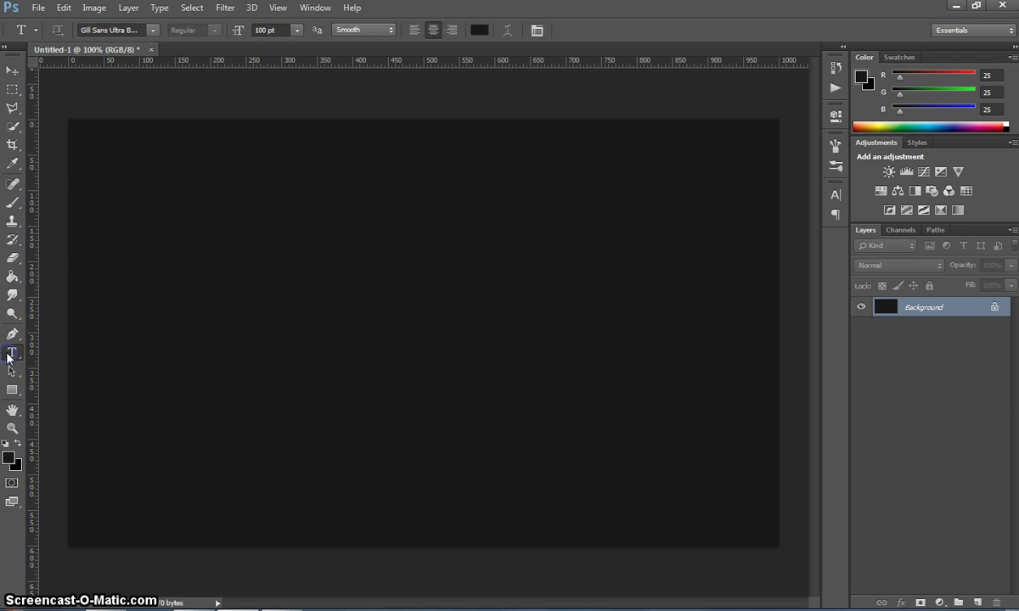
pyautogui.click(153, 30)
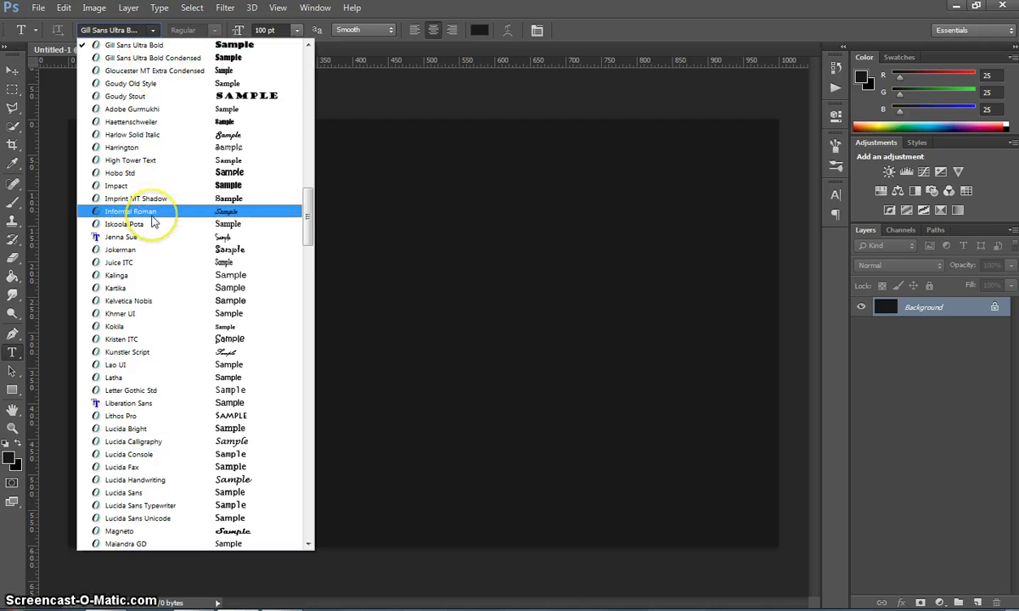
pyautogui.moveTo(302, 200); pyautogui.dragTo(306, 381)
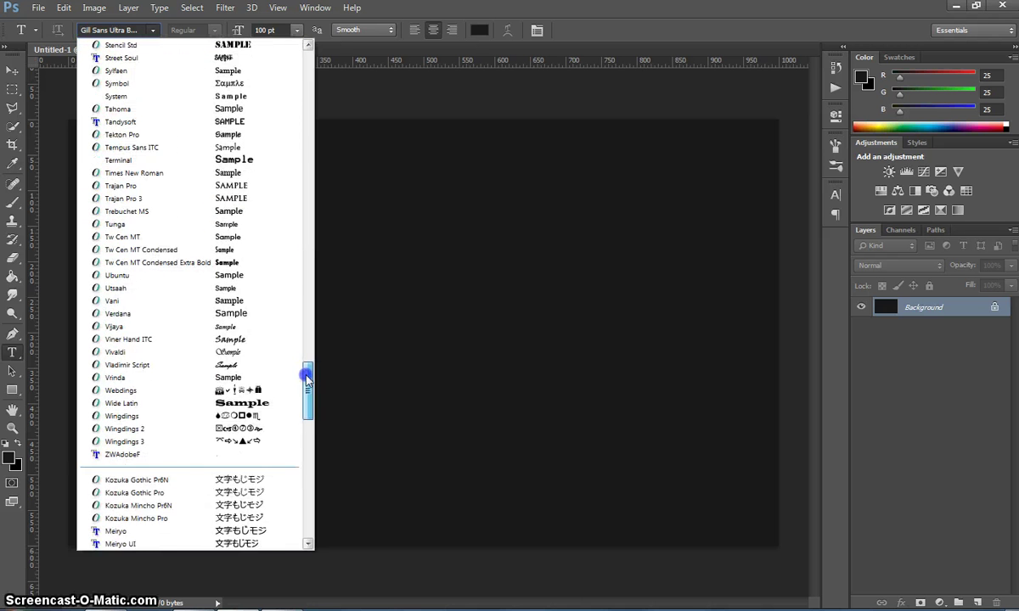
pyautogui.click(151, 188)
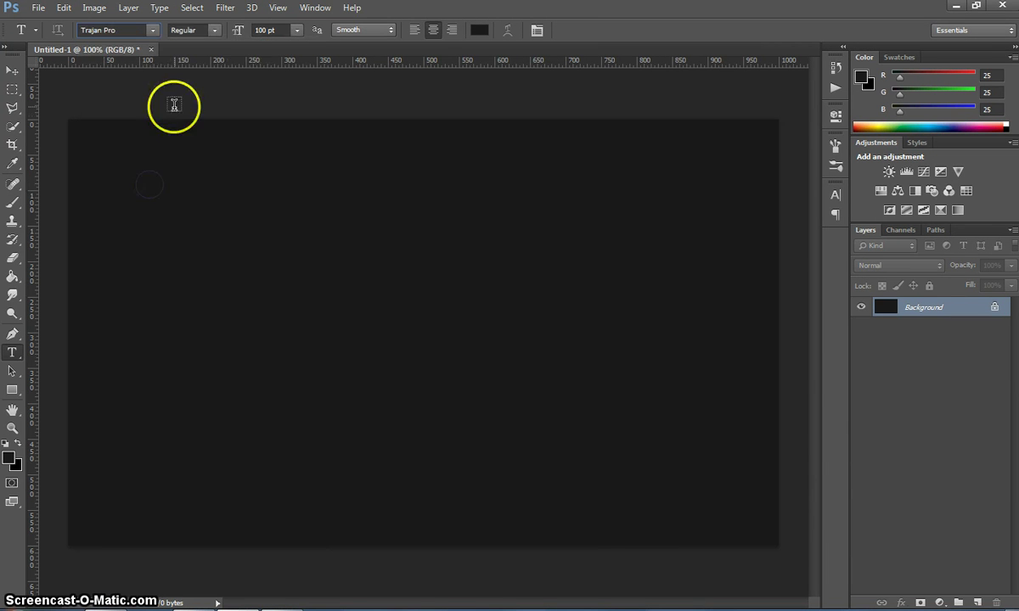
pyautogui.doubleClick(262, 30)
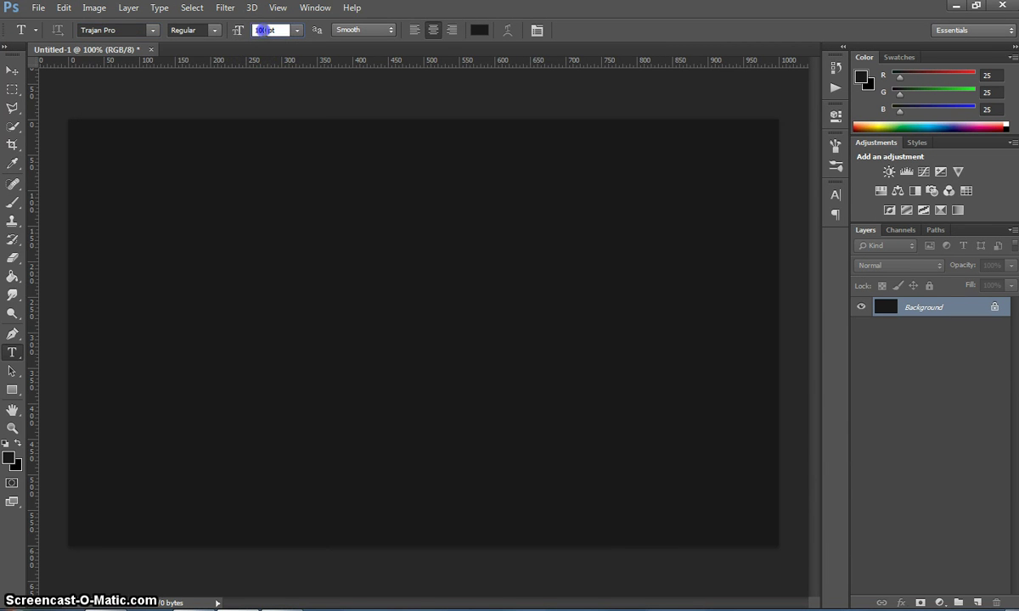
pyautogui.write('200')
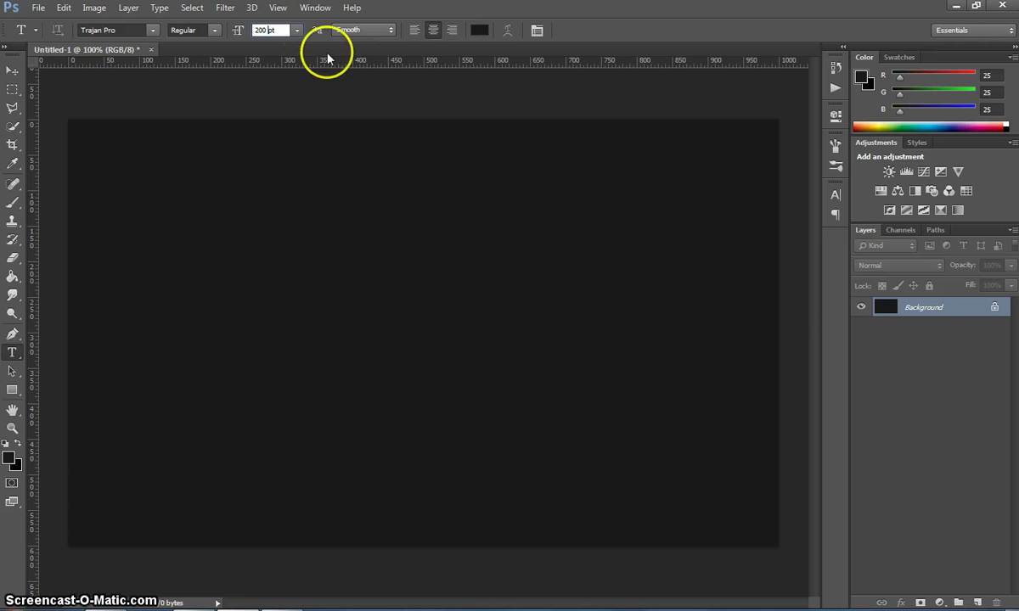
# Set the text colour to orange #ffa800.
pyautogui.click(479, 30)
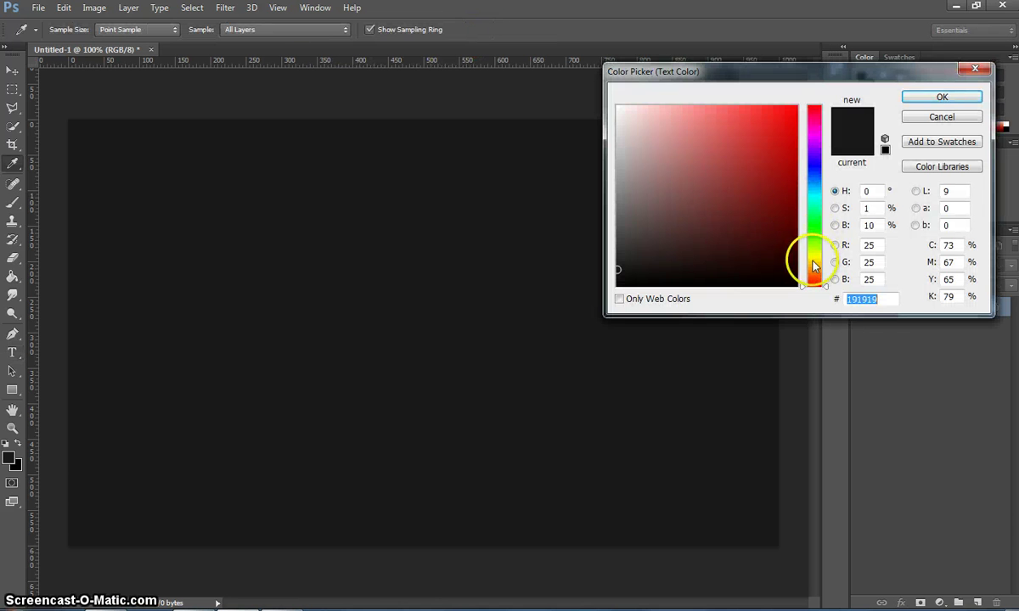
pyautogui.click(814, 267)
pyautogui.click(791, 107)
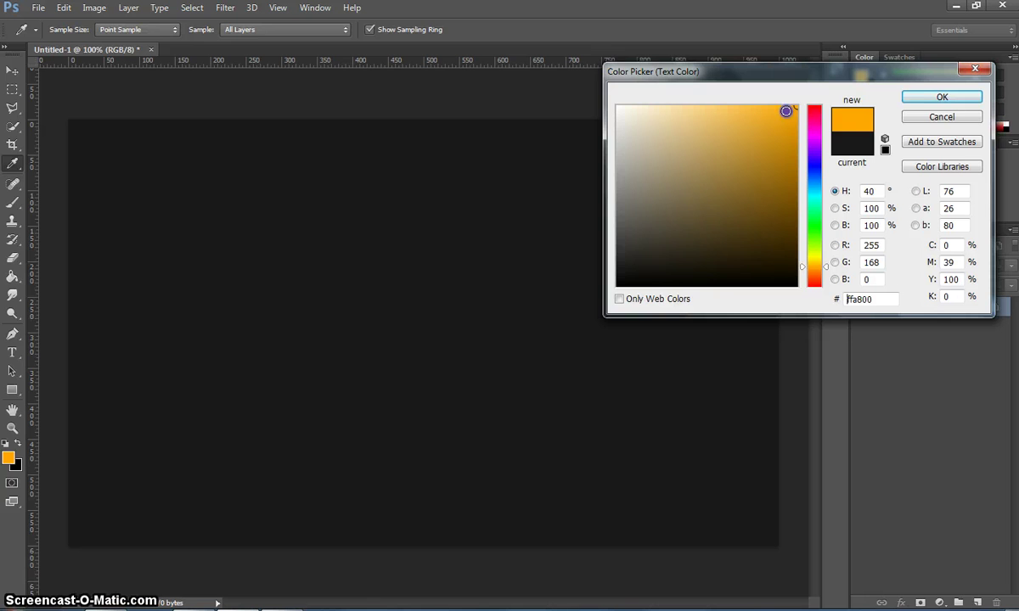
pyautogui.click(942, 98)
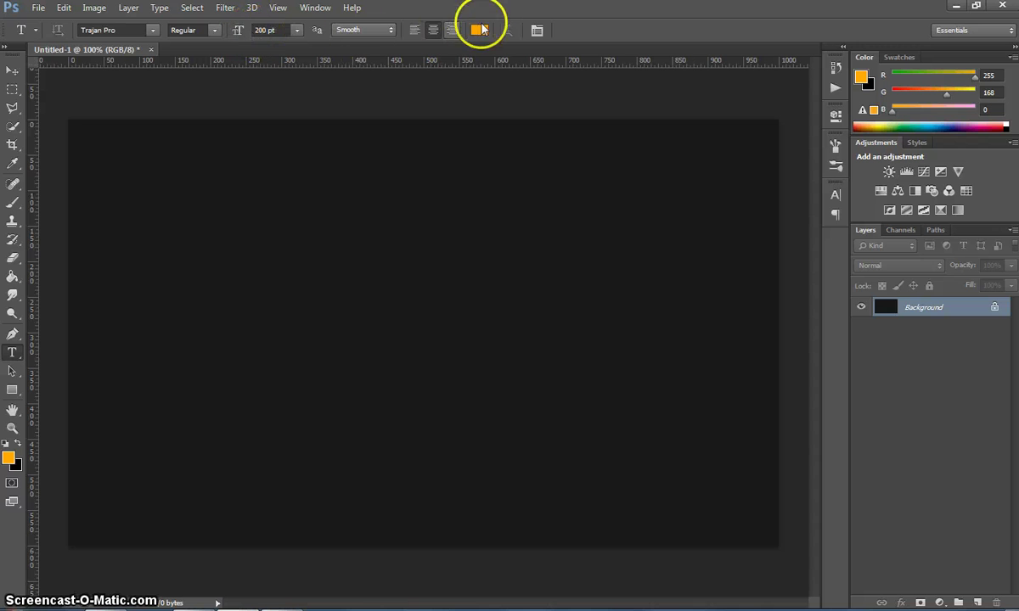
# Type GOLD on the canvas and drag the text to the centre.
pyautogui.click(164, 303)
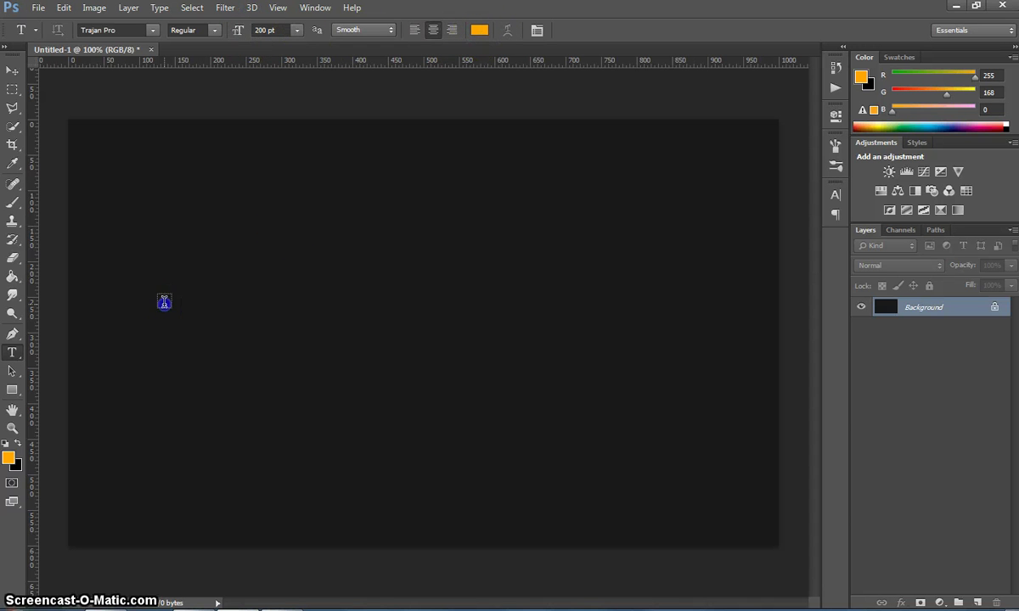
pyautogui.write('GOLD')
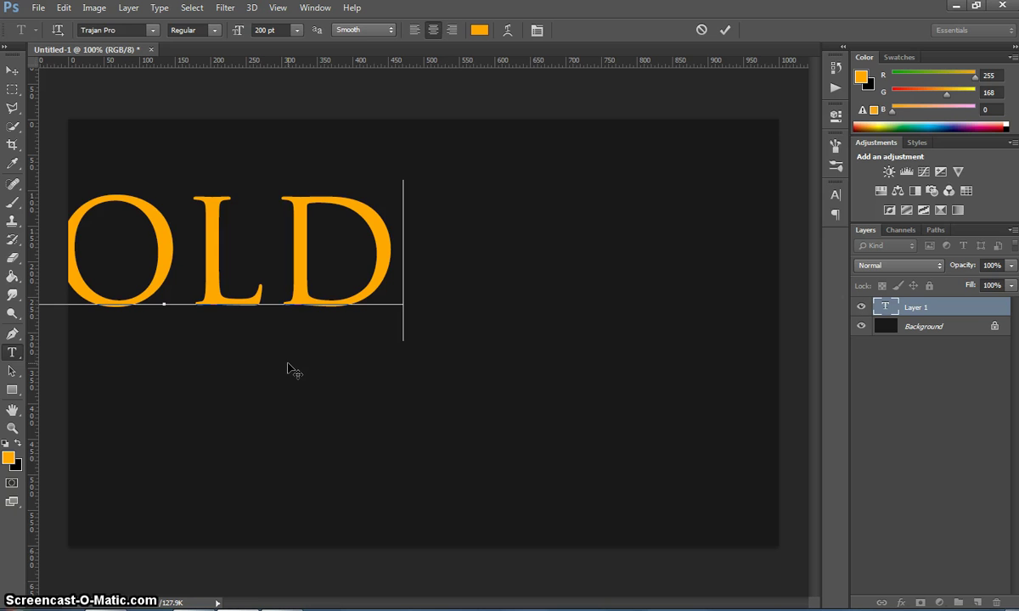
pyautogui.click(12, 70)
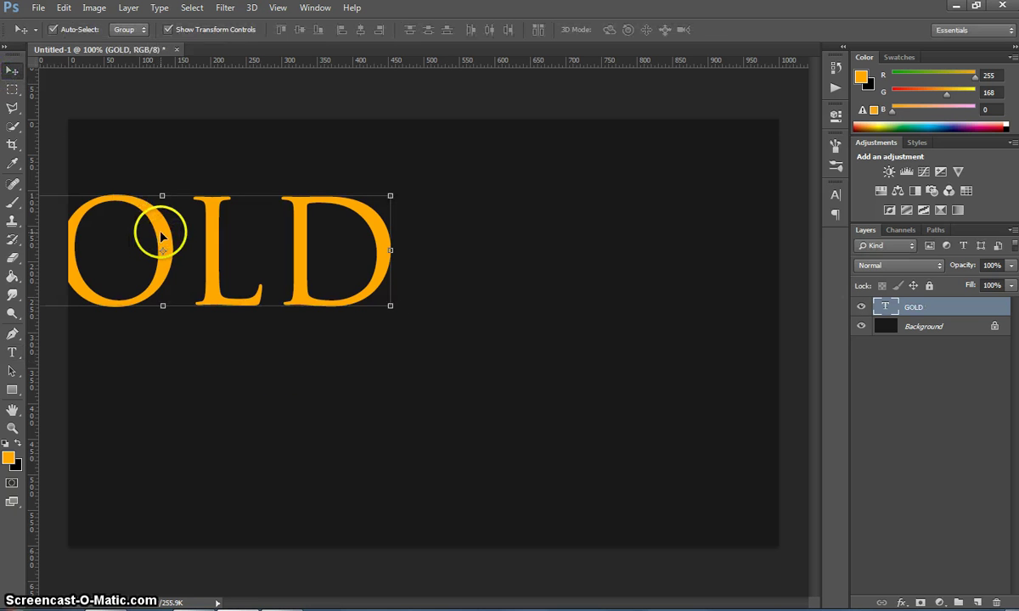
pyautogui.moveTo(161, 233); pyautogui.dragTo(388, 309)
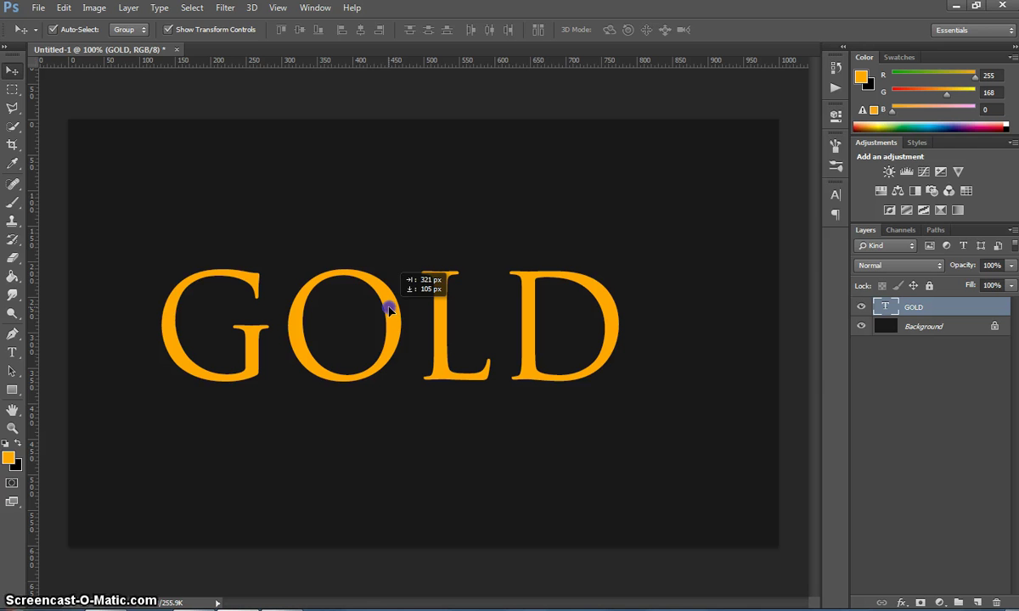
pyautogui.moveTo(390, 309); pyautogui.dragTo(409, 305)
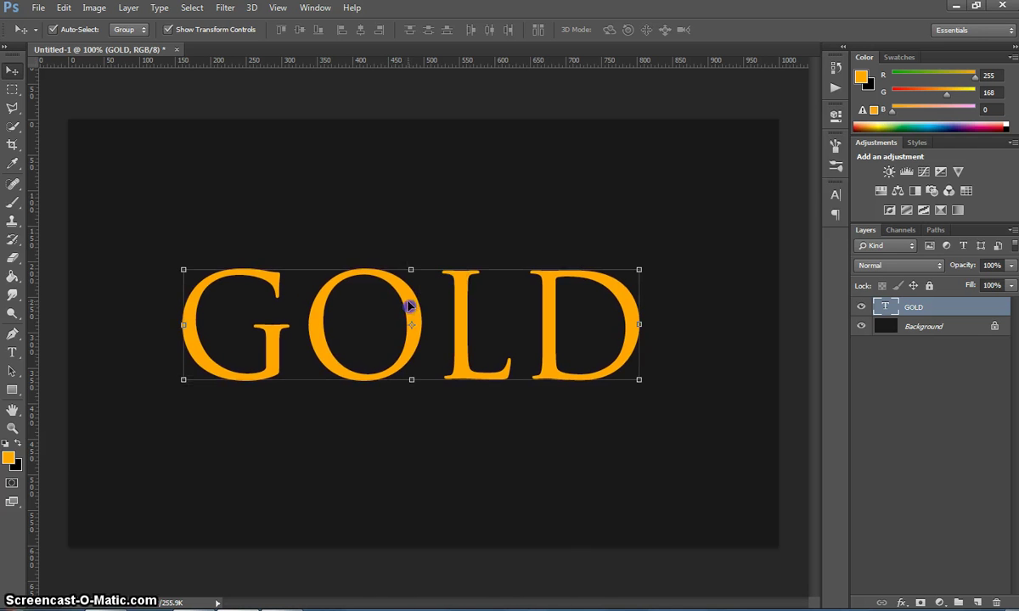
# Open the Blending Options for the GOLD layer and enable Bevel & Emboss.
pyautogui.rightClick(946, 312)
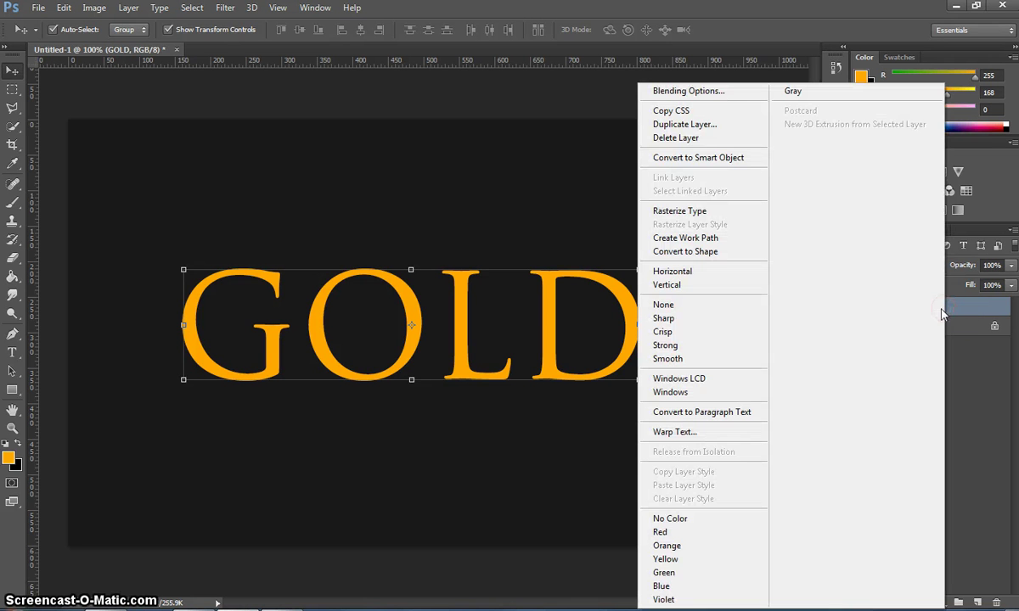
pyautogui.click(720, 97)
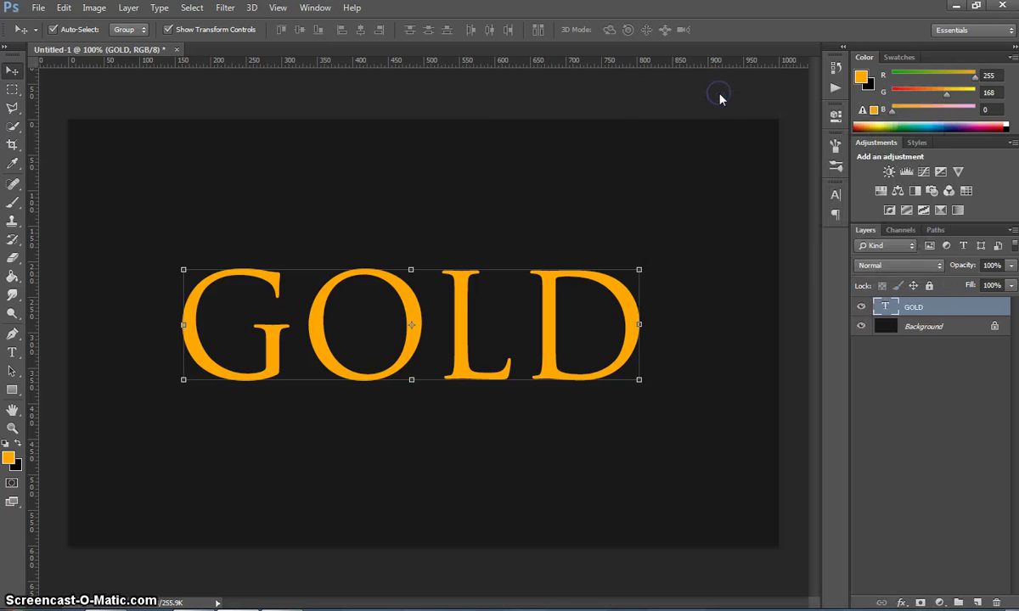
pyautogui.moveTo(358, 71); pyautogui.dragTo(864, 55)
pyautogui.moveTo(713, 63); pyautogui.dragTo(761, 63)
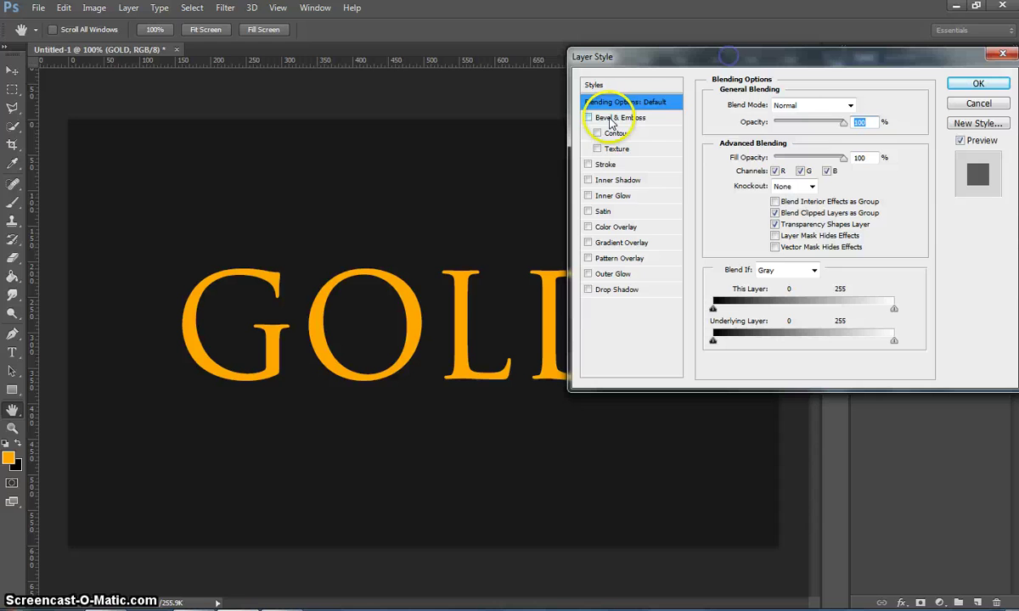
pyautogui.click(609, 124)
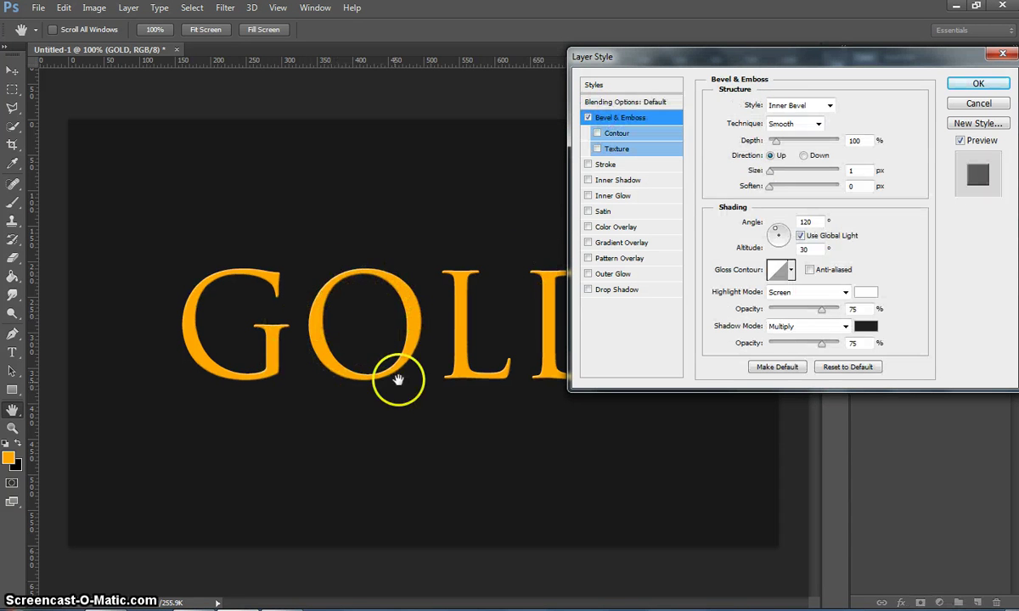
pyautogui.moveTo(735, 66); pyautogui.dragTo(683, 55)
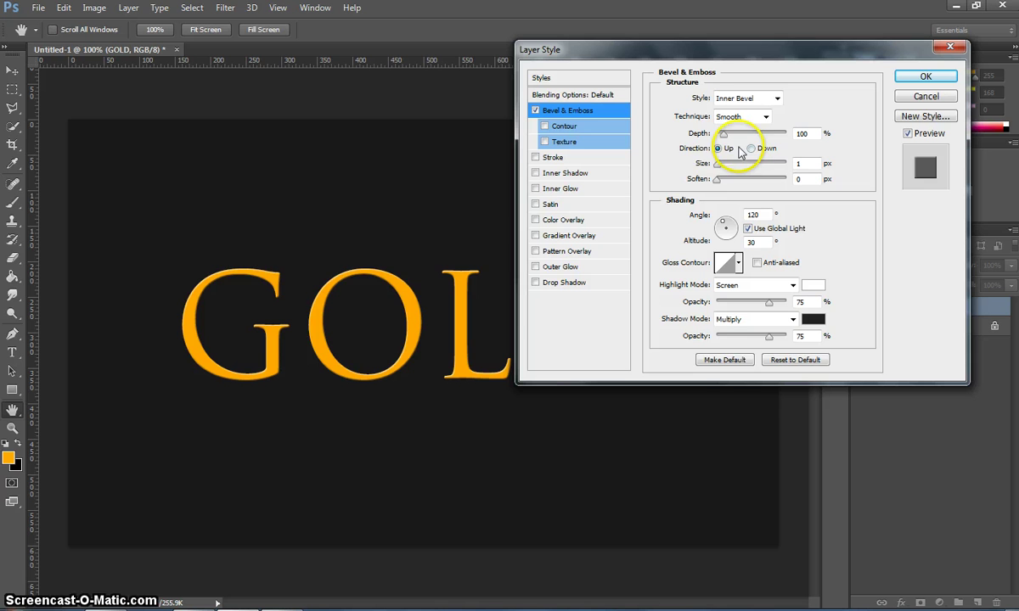
# Set bevel Depth to 225% and Size to 8 px, choose a glossy ring contour, and apply.
pyautogui.doubleClick(801, 134)
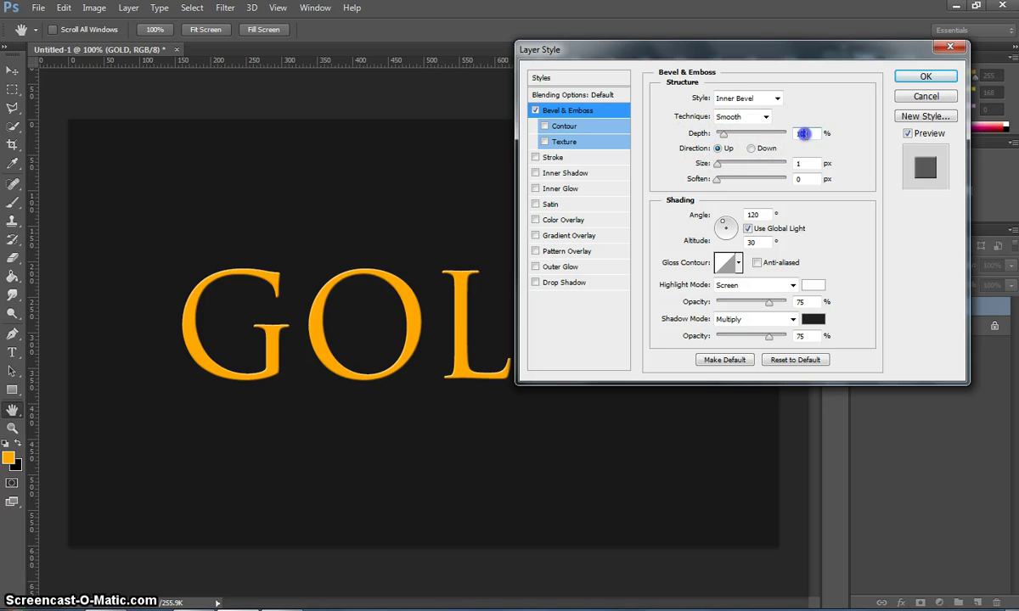
pyautogui.write('225')
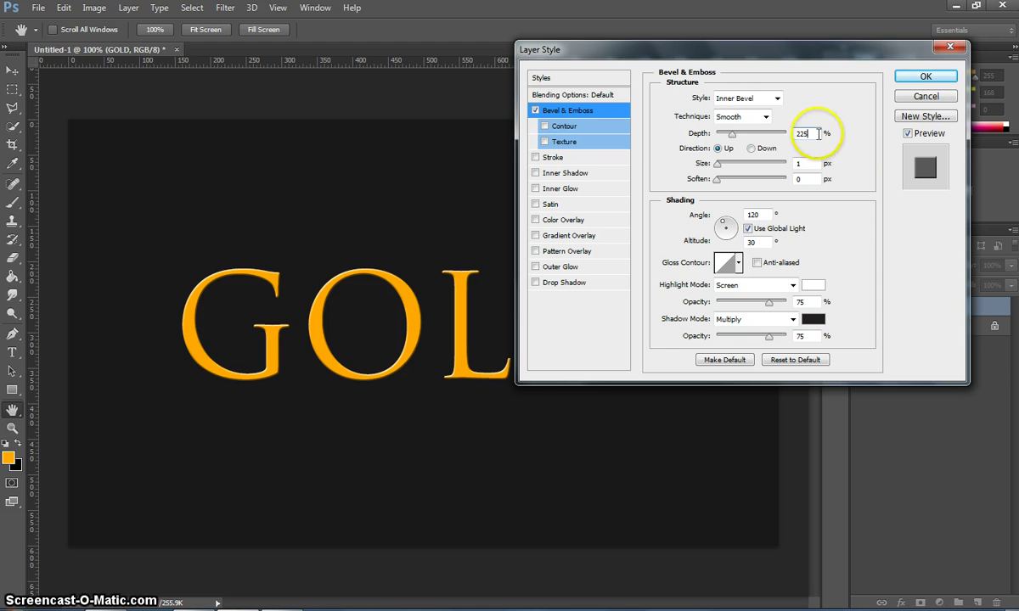
pyautogui.doubleClick(808, 164)
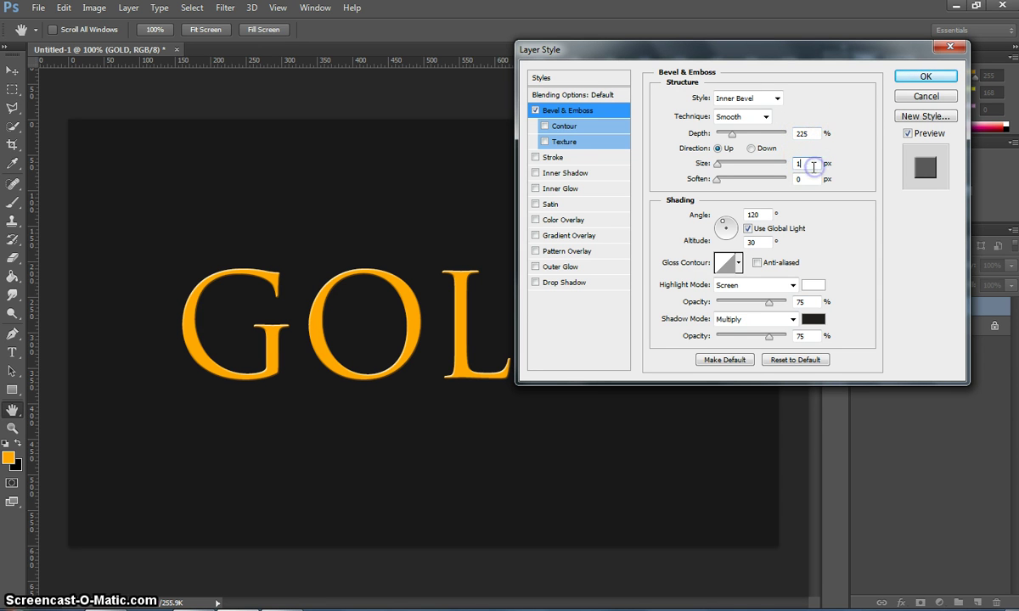
pyautogui.write('8')
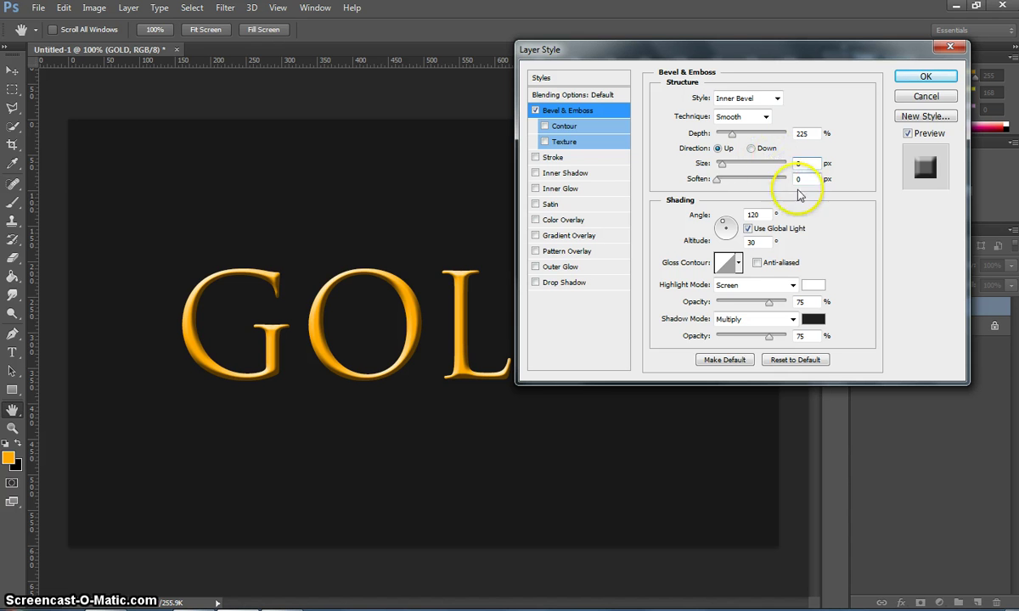
pyautogui.click(739, 264)
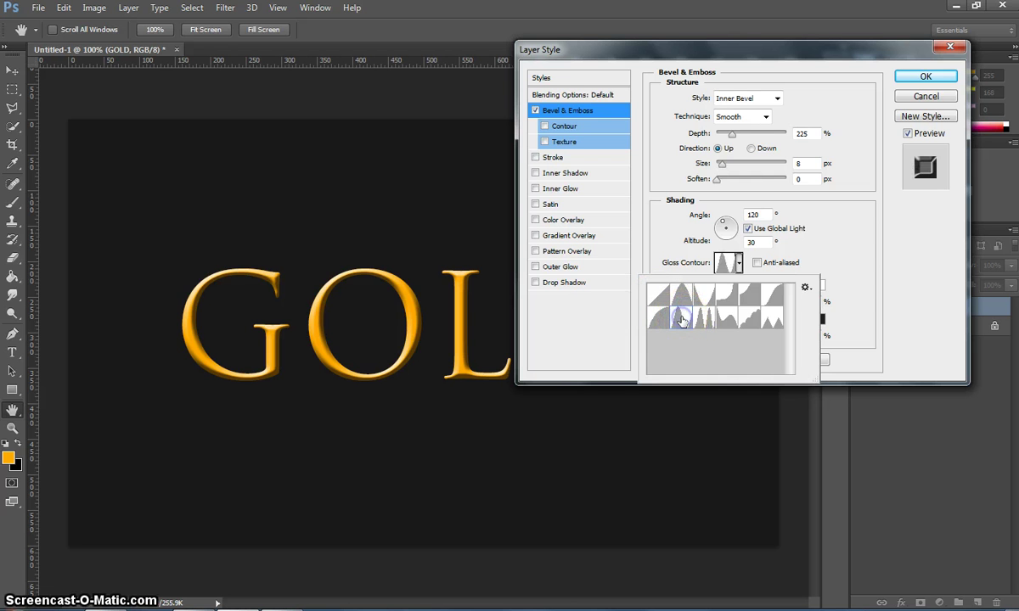
pyautogui.click(679, 316)
pyautogui.click(821, 260)
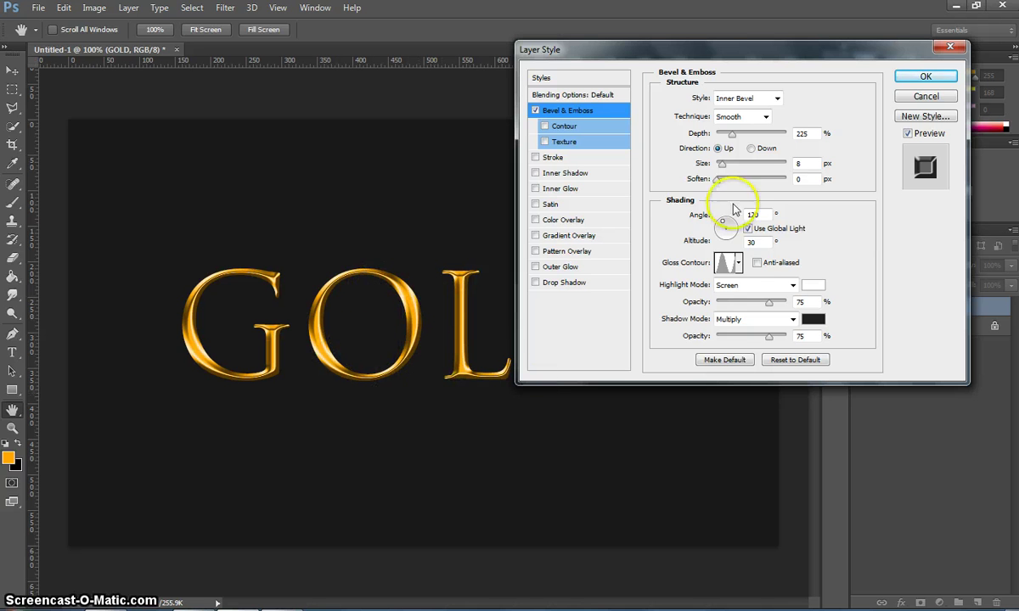
pyautogui.click(923, 77)
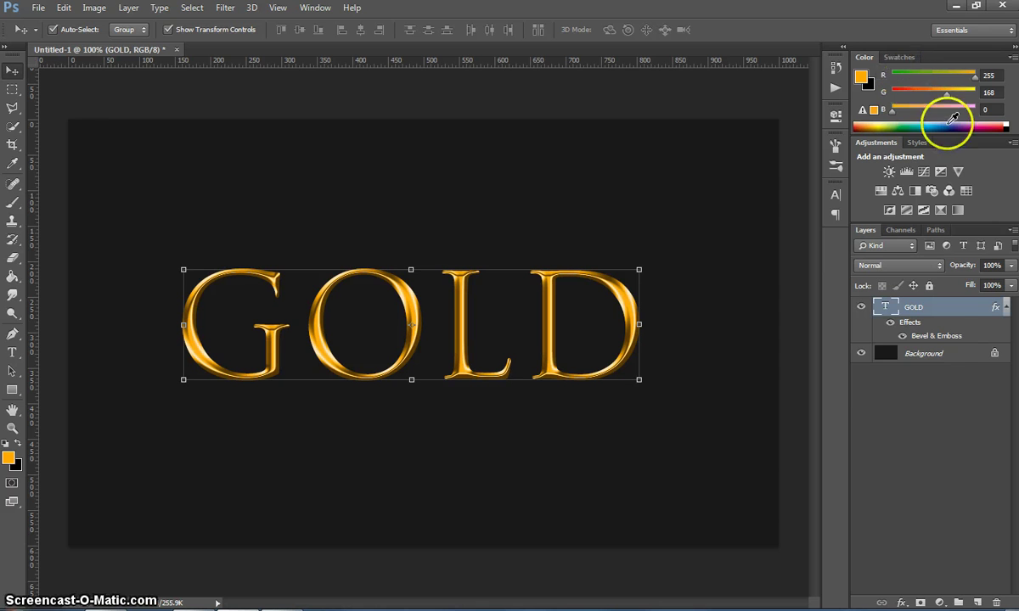
# Duplicate the GOLD layer as GOLD copy and convert the copy to a smart object.
pyautogui.rightClick(924, 305)
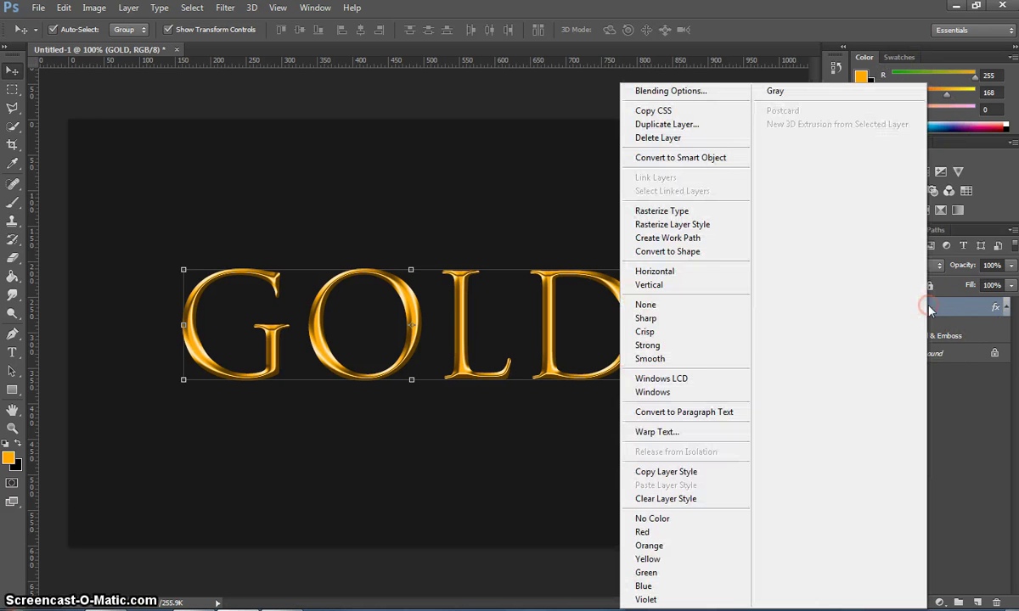
pyautogui.click(730, 126)
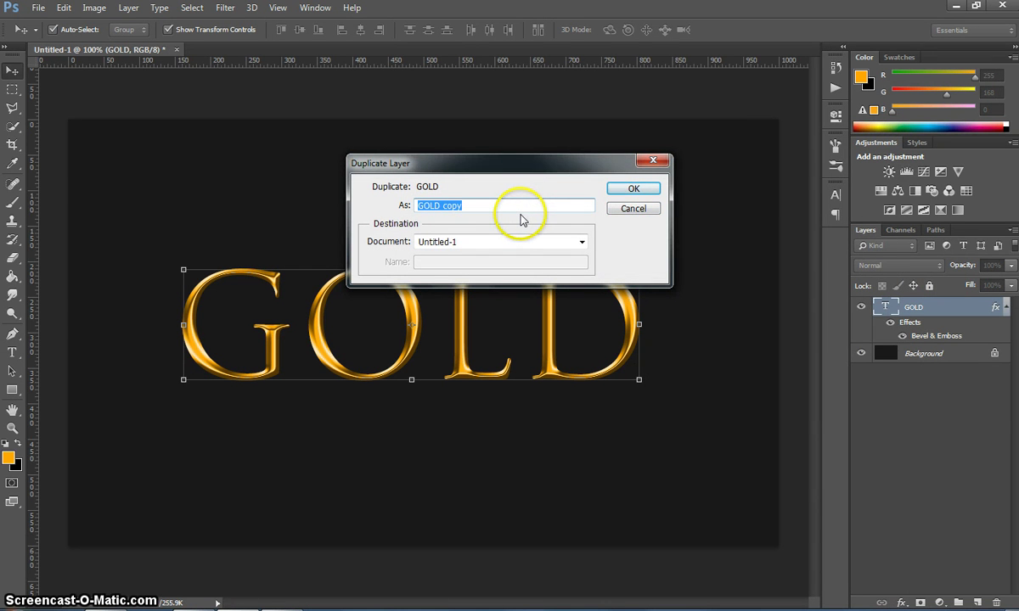
pyautogui.click(622, 189)
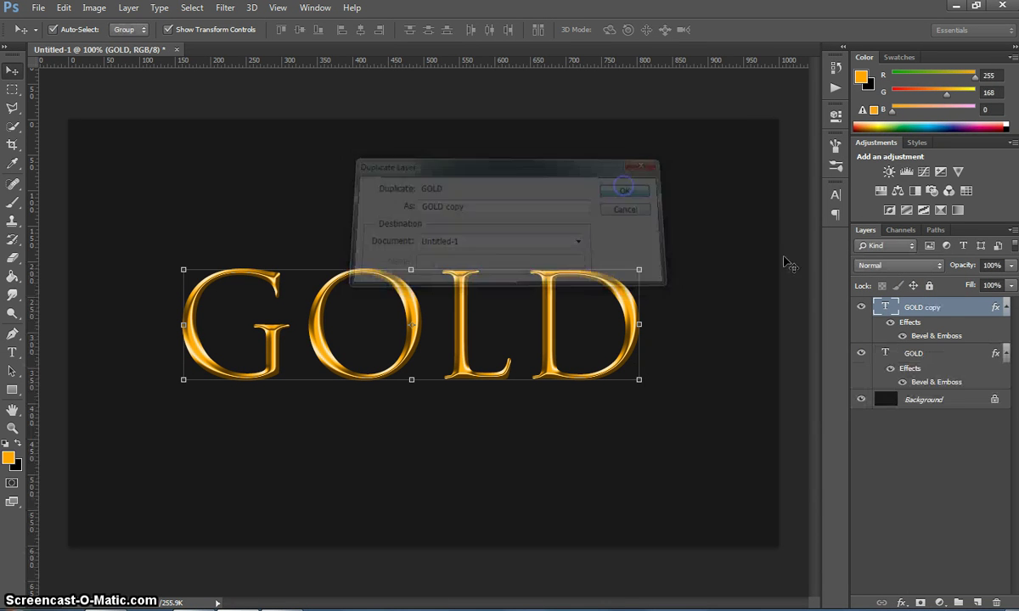
pyautogui.rightClick(934, 308)
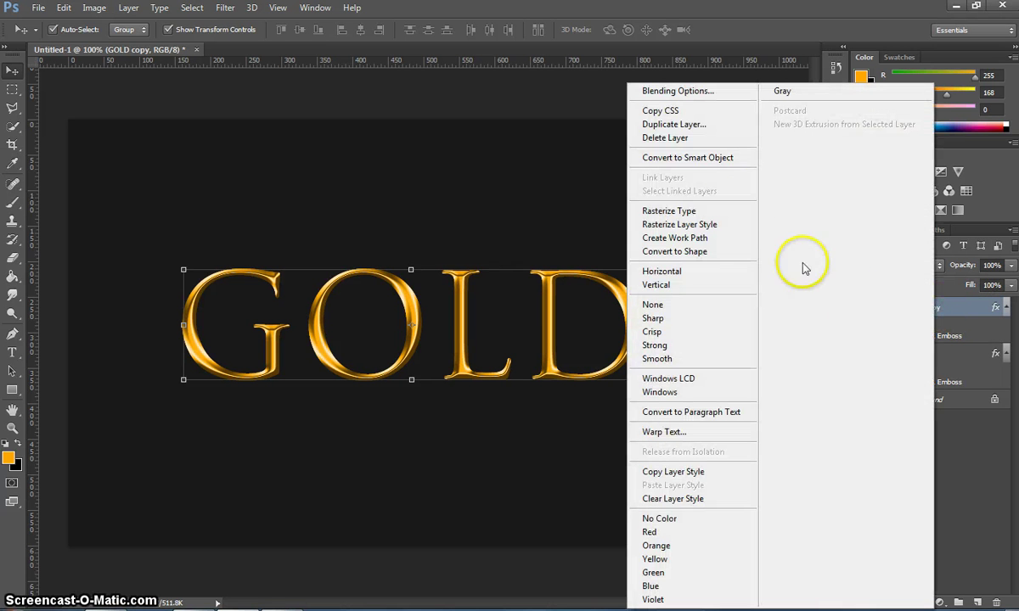
pyautogui.click(725, 159)
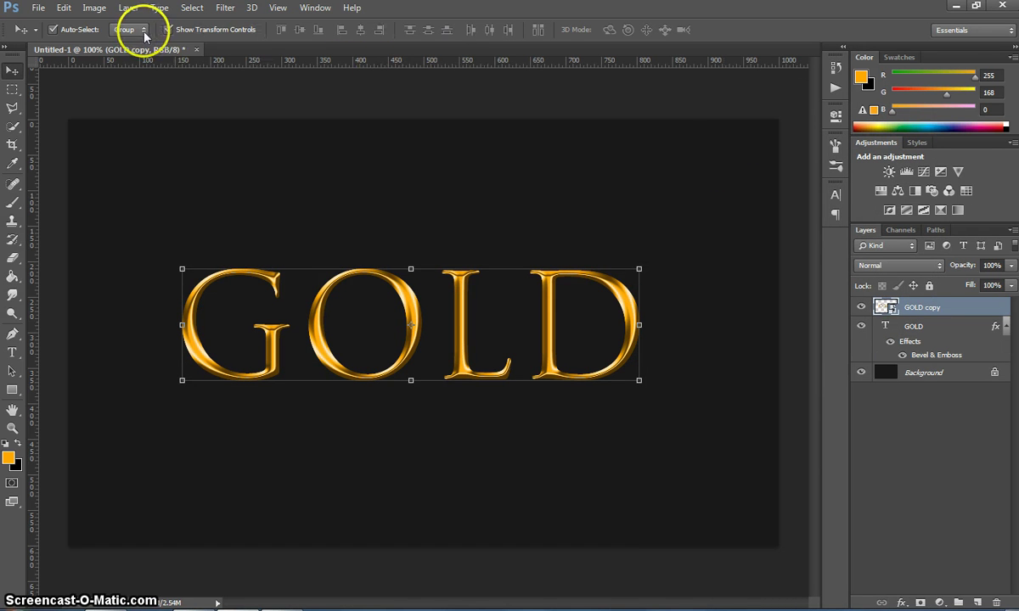
# Free Transform GOLD copy with the pivot at its bottom edge, flip it vertically and commit.
pyautogui.click(64, 10)
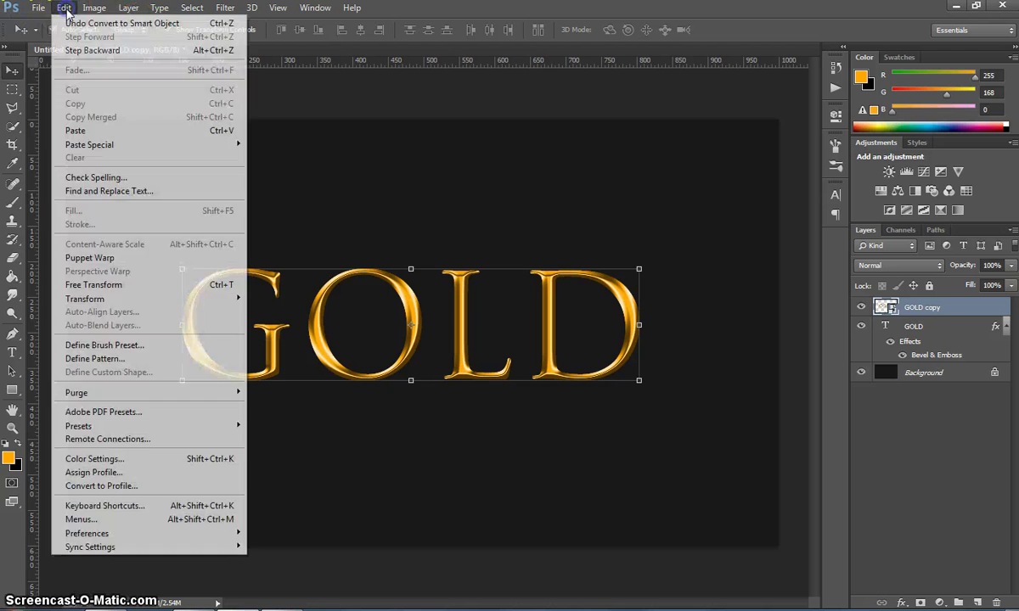
pyautogui.click(134, 285)
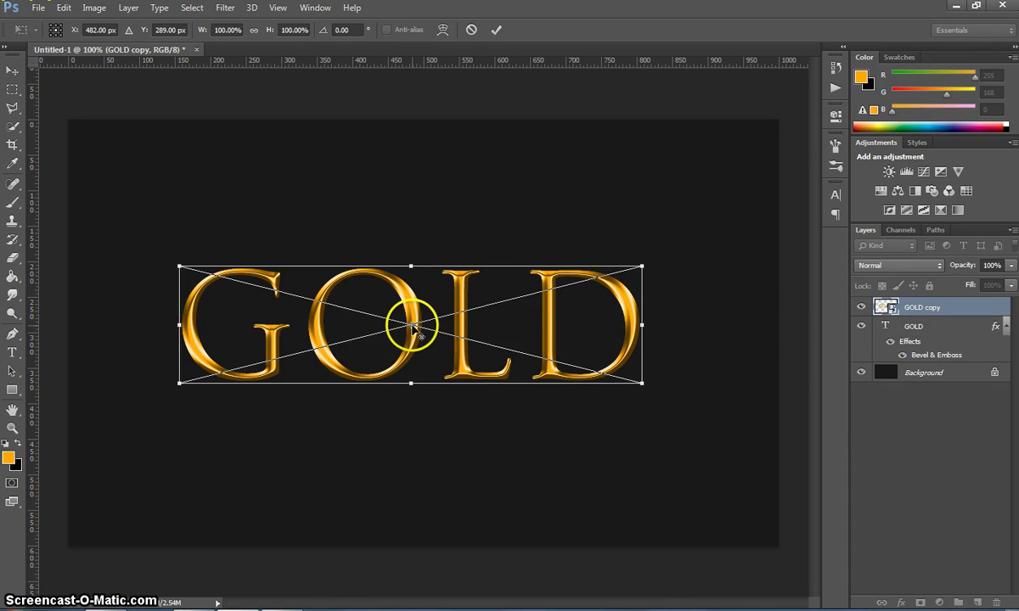
pyautogui.moveTo(412, 326); pyautogui.dragTo(410, 385)
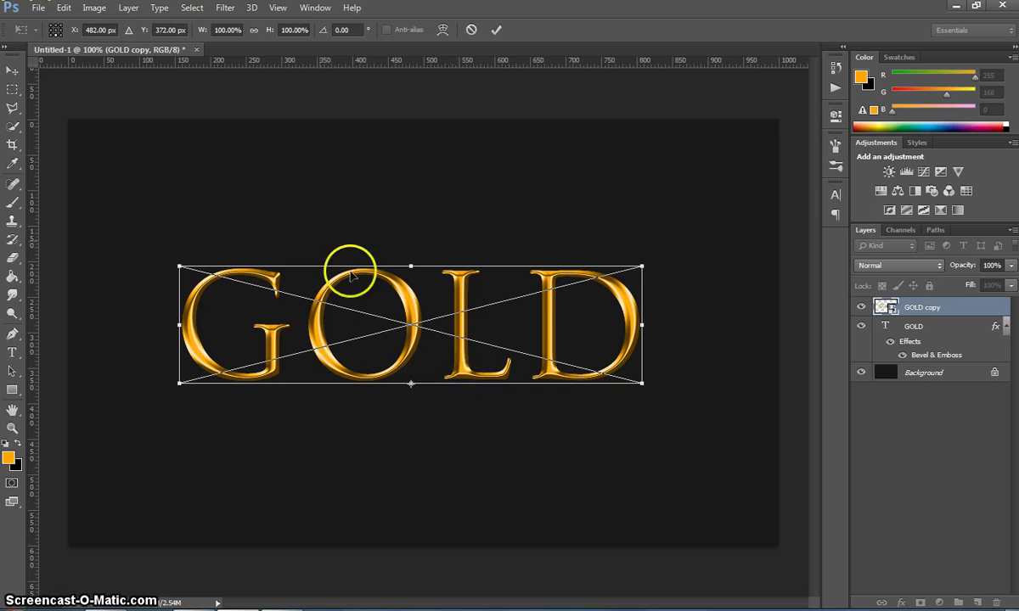
pyautogui.rightClick(374, 308)
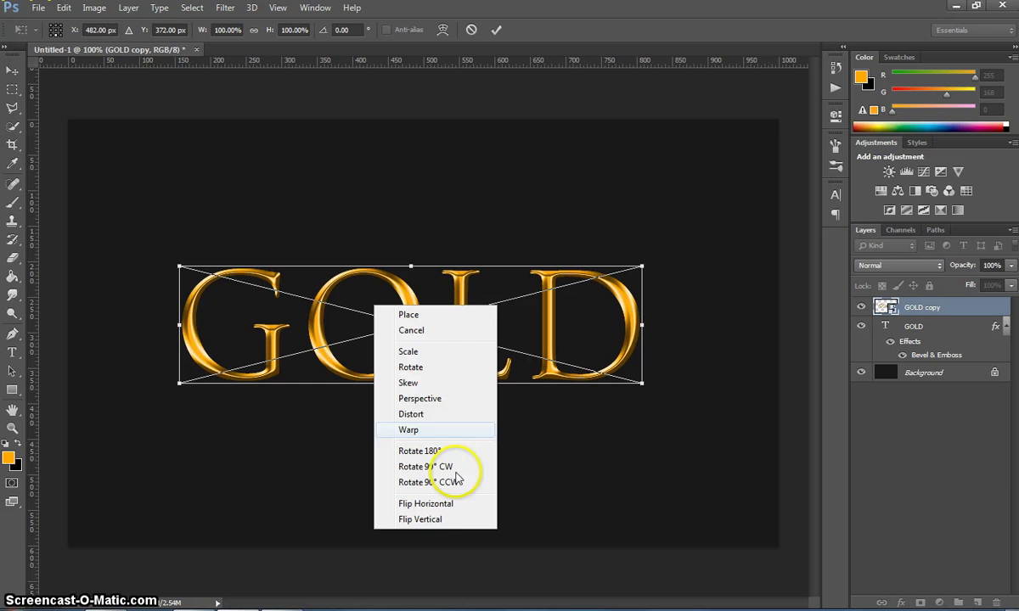
pyautogui.click(455, 521)
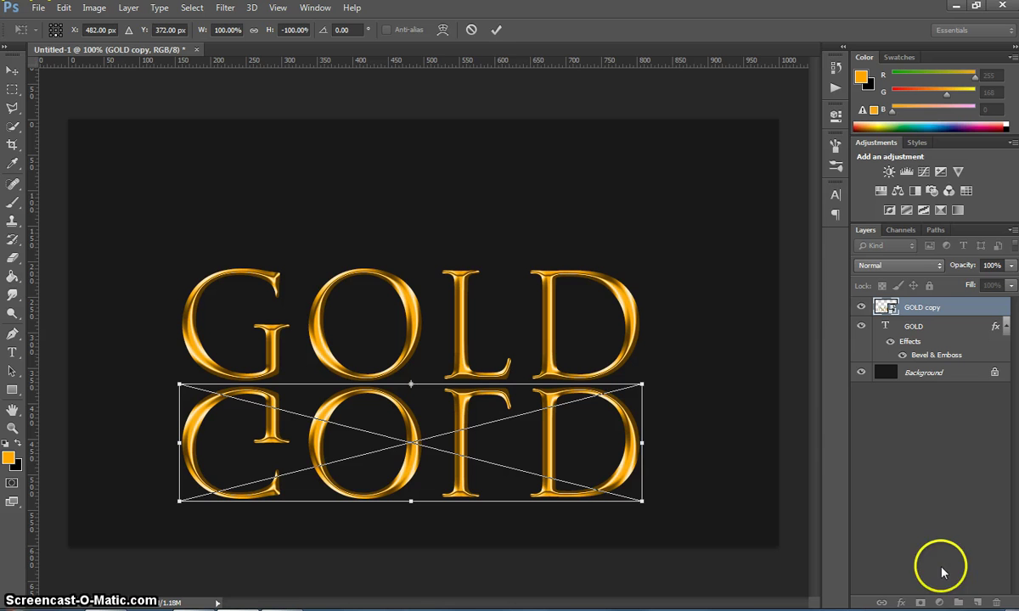
pyautogui.click(496, 30)
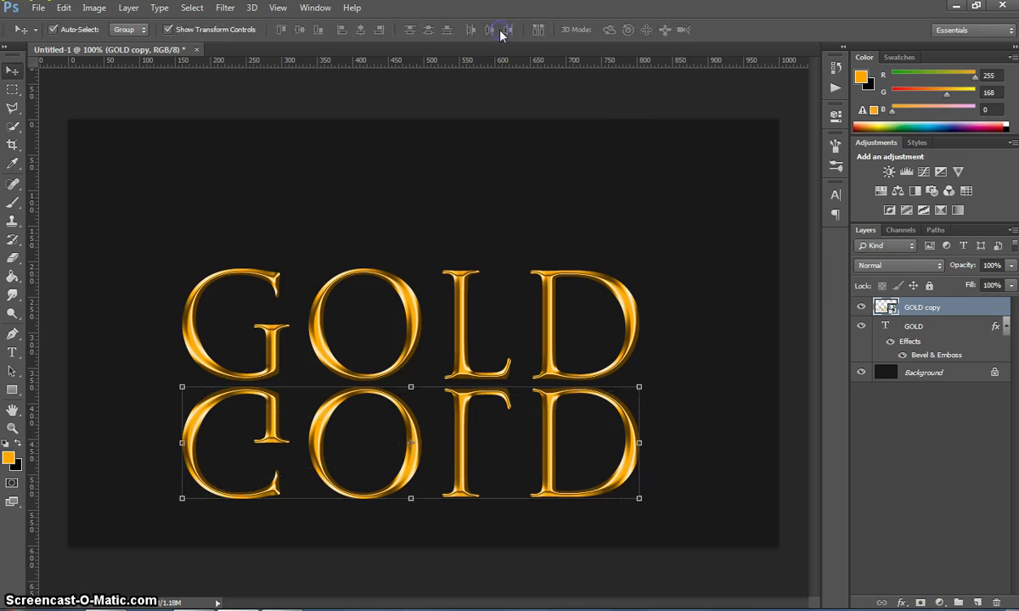
# Add a white layer mask to GOLD copy and open the Gradient tool's presets.
pyautogui.click(921, 602)
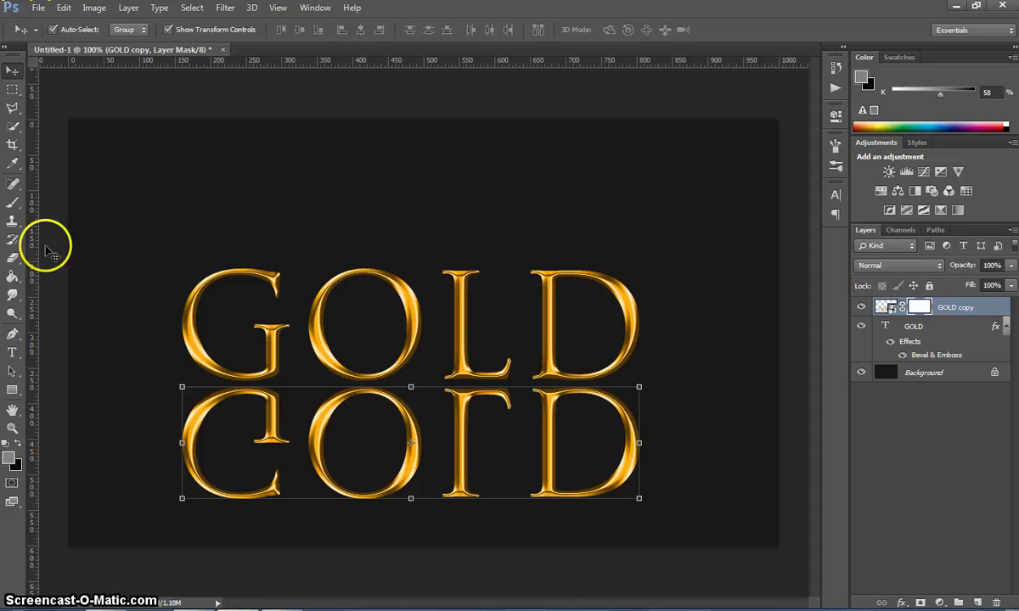
pyautogui.click(11, 277)
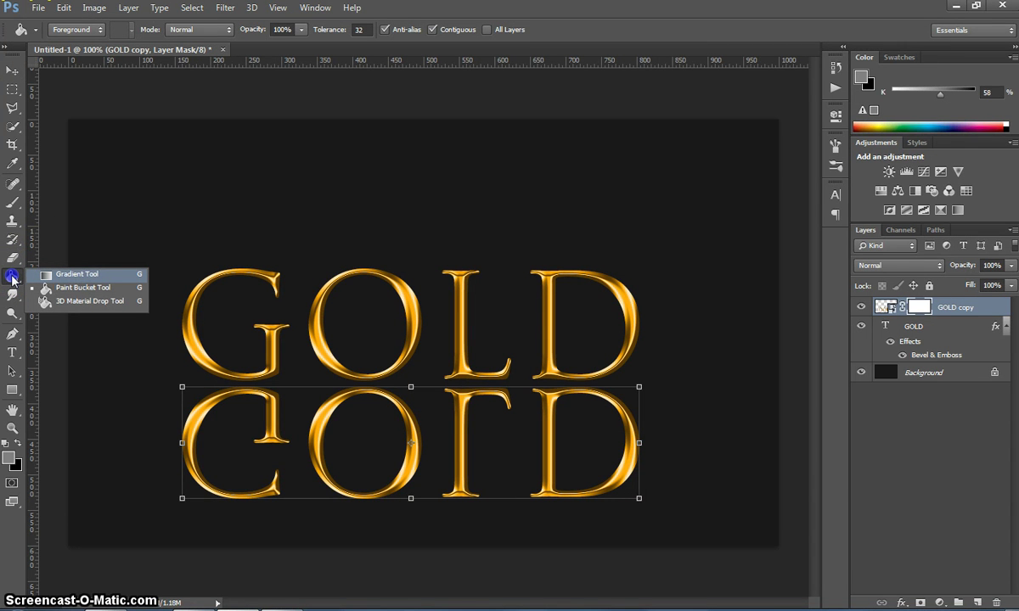
pyautogui.click(77, 274)
pyautogui.click(103, 31)
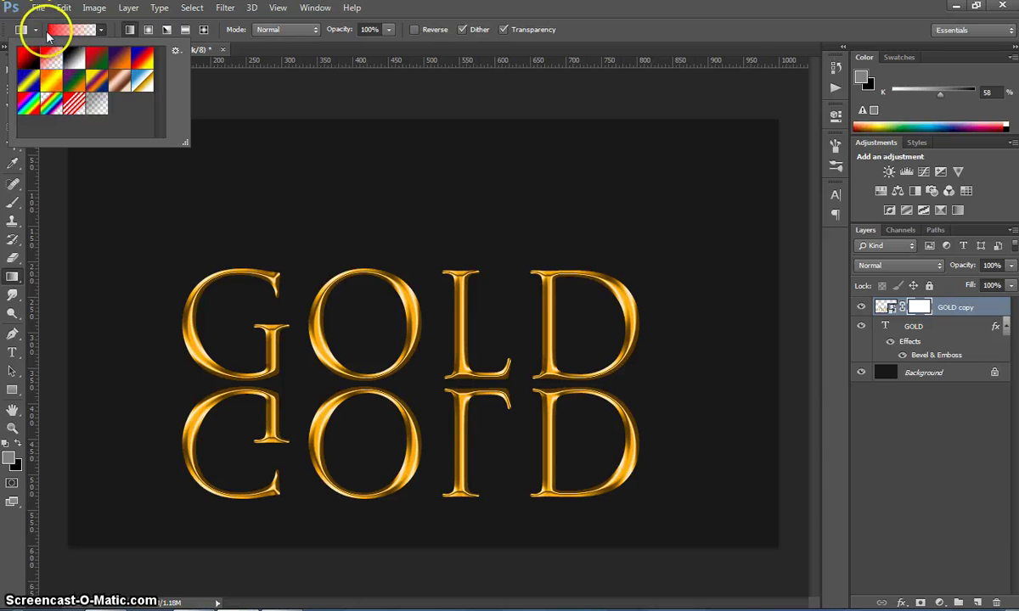
# In the Gradient Editor, set the left stop to 000000 and the right stop to ffffff.
pyautogui.click(57, 29)
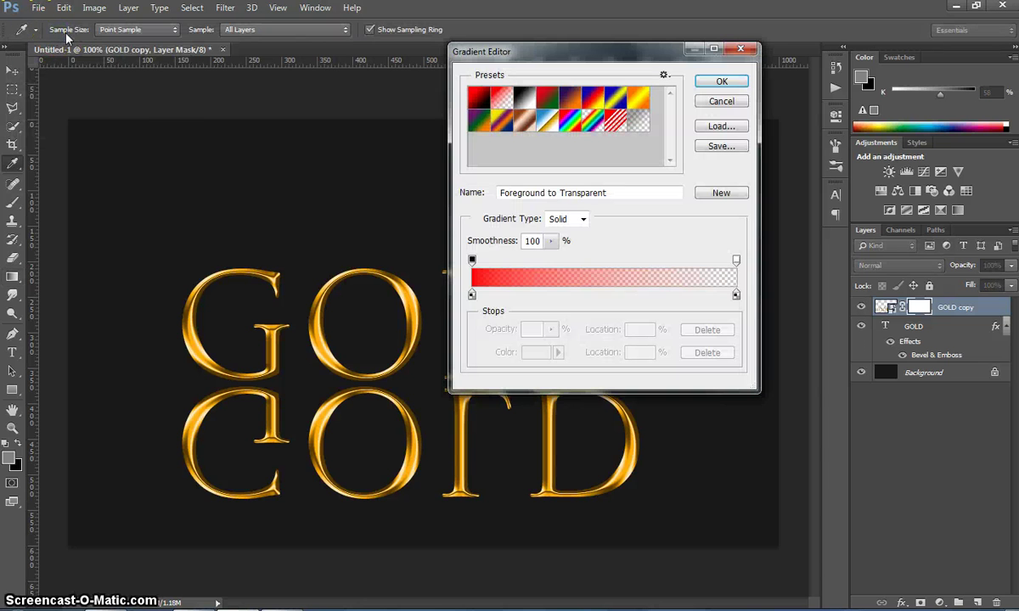
pyautogui.click(472, 295)
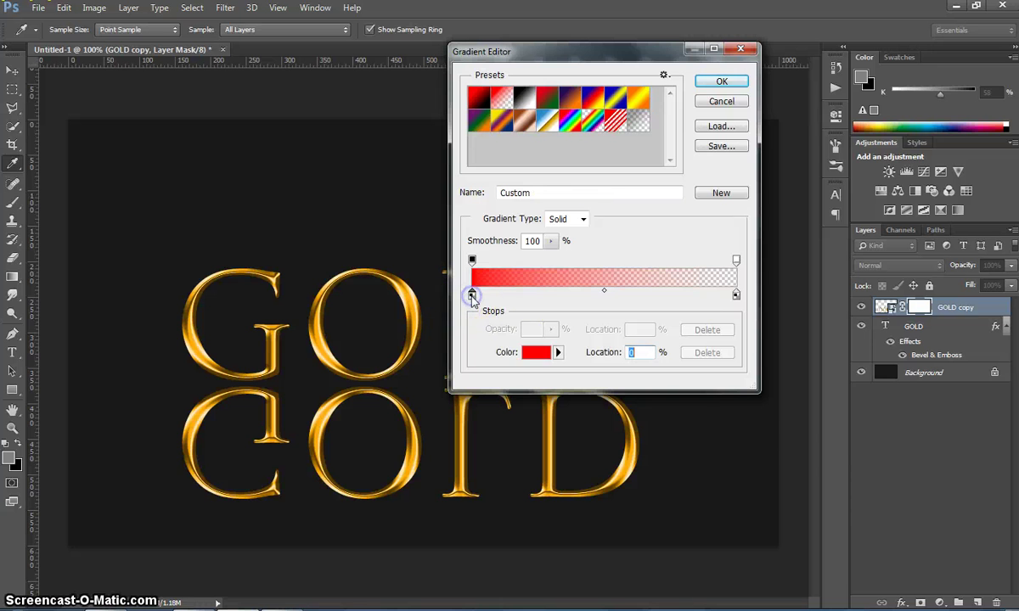
pyautogui.click(535, 353)
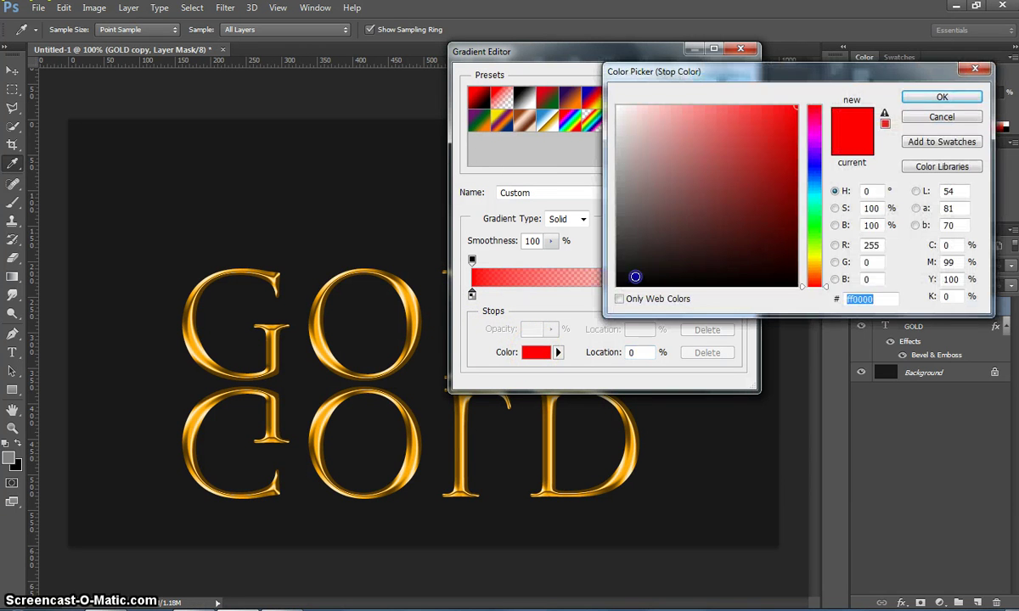
pyautogui.write('000000')
pyautogui.click(905, 96)
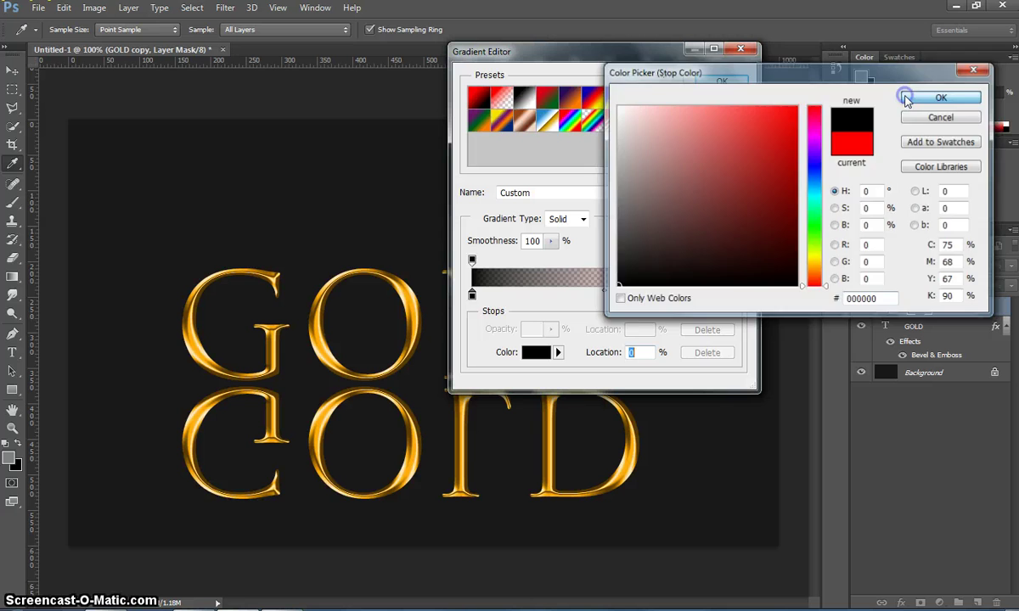
pyautogui.click(736, 296)
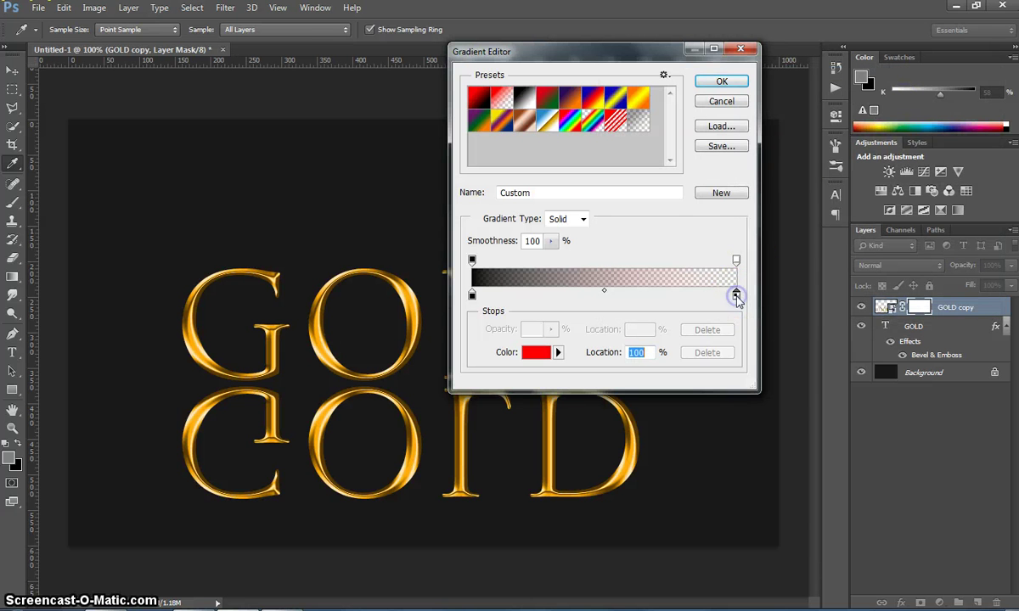
pyautogui.click(536, 352)
pyautogui.write('ffffff')
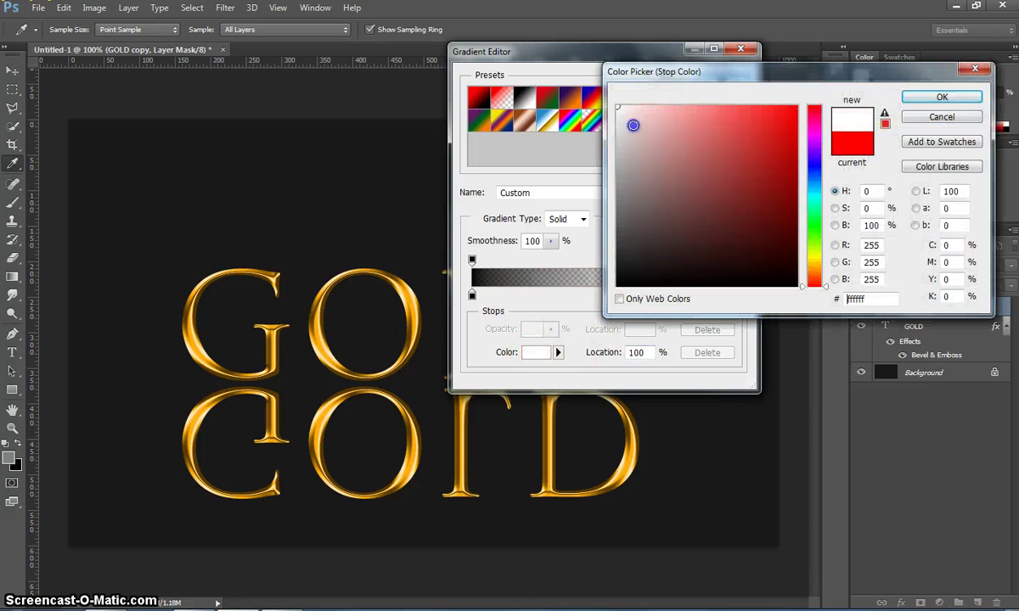
pyautogui.click(913, 96)
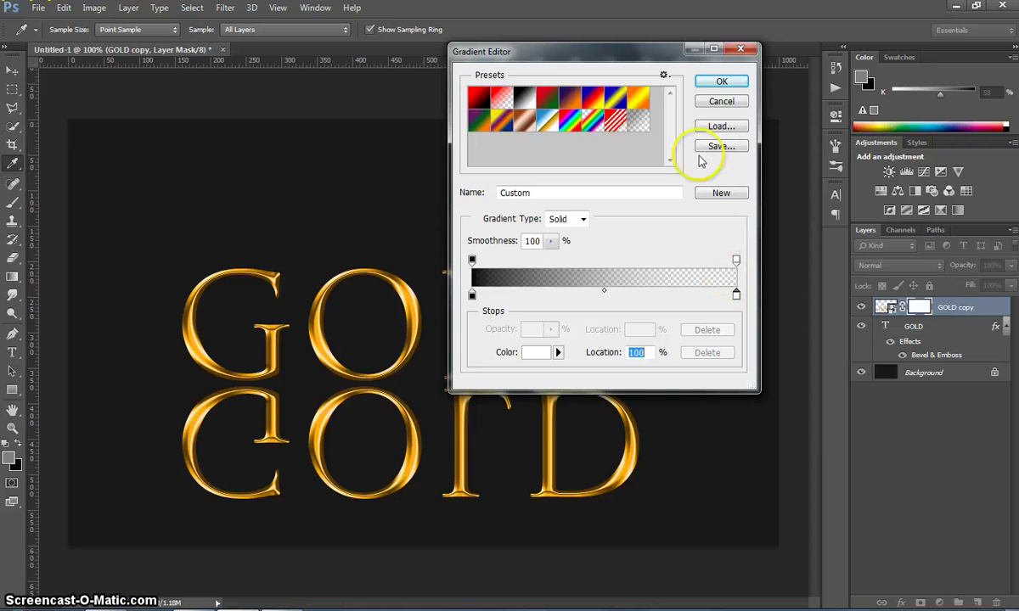
pyautogui.click(722, 81)
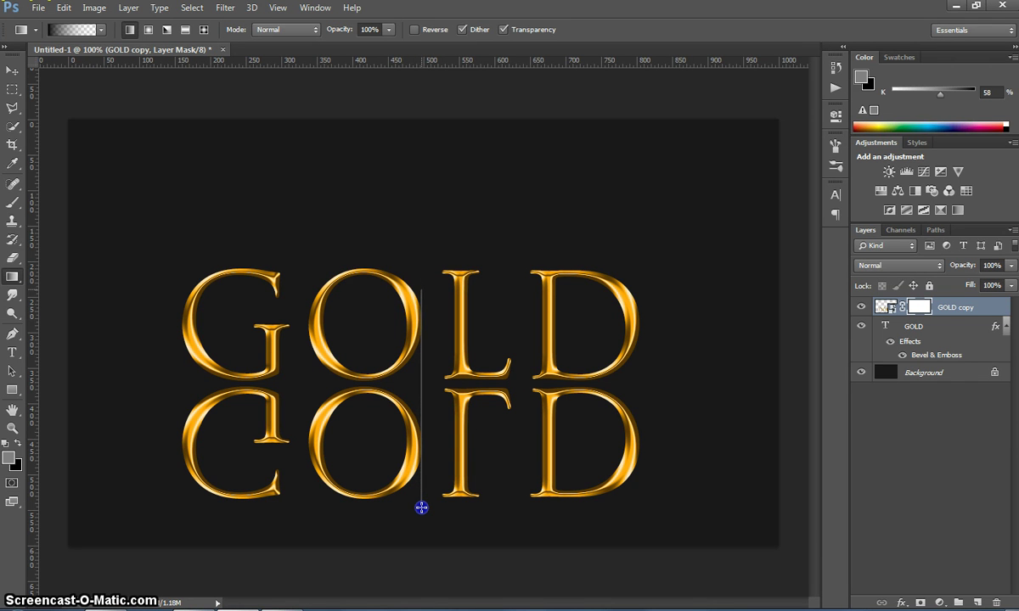
# Fade the reflection downward with a gradient on GOLD copy's mask and set opacity to 46%.
pyautogui.moveTo(422, 296); pyautogui.dragTo(422, 296)
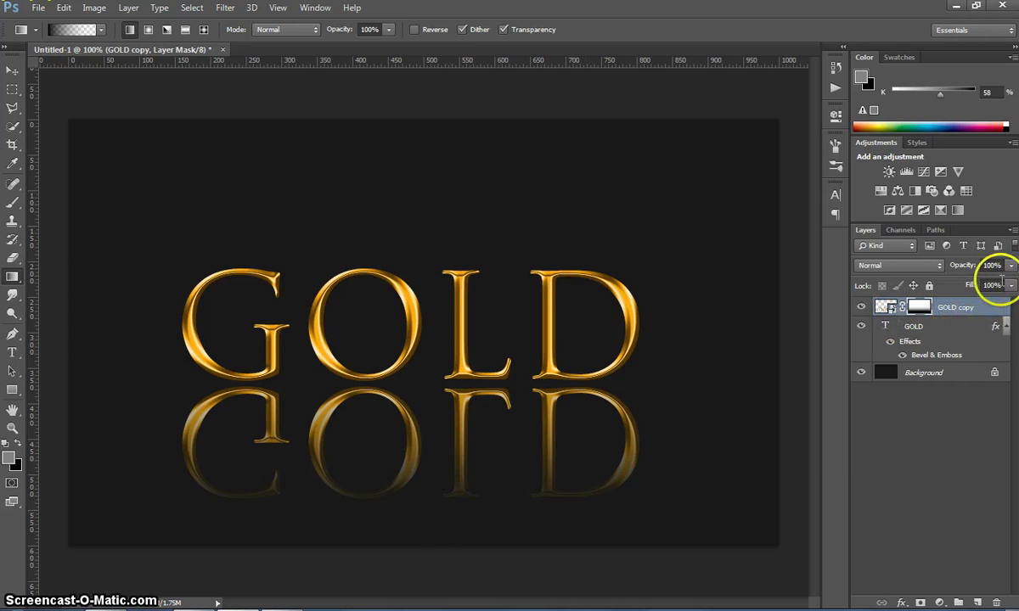
pyautogui.click(1010, 265)
pyautogui.moveTo(1010, 284); pyautogui.dragTo(975, 286)
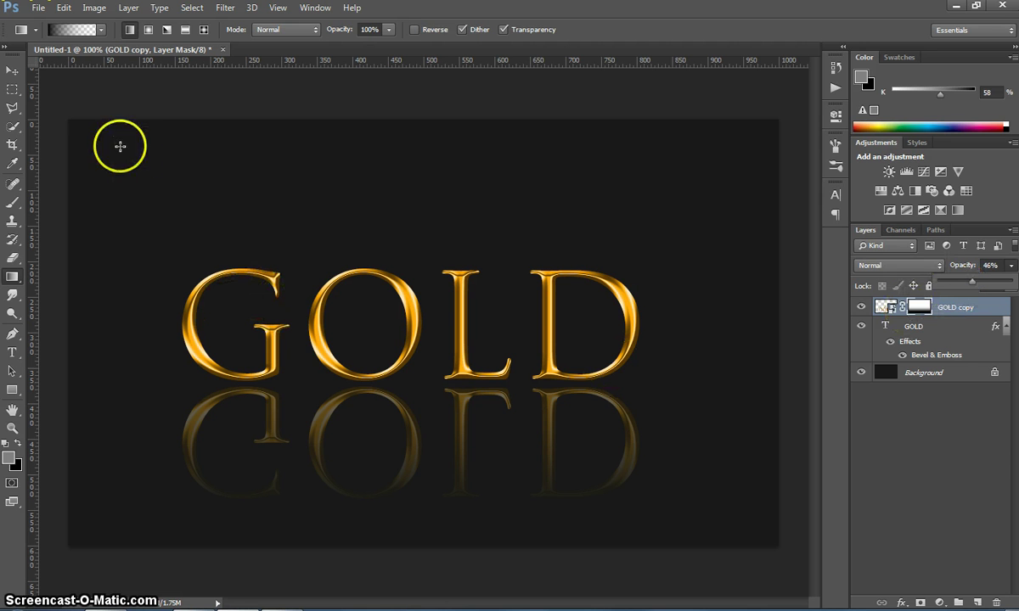
# Nudge the GOLD reflection up two pixels with the Move tool, then deselect it.
pyautogui.click(10, 73)
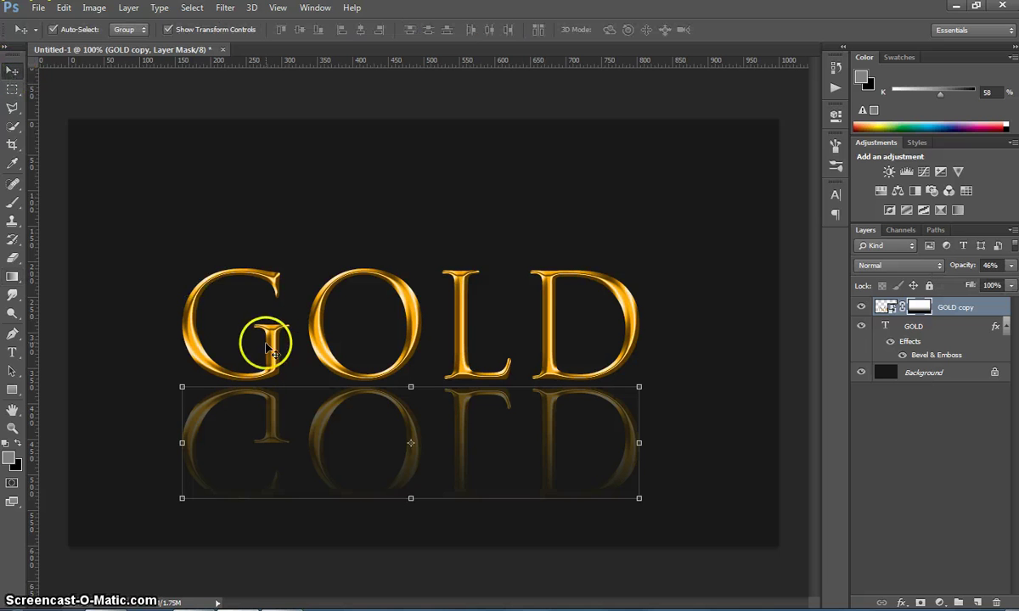
pyautogui.click(329, 410)
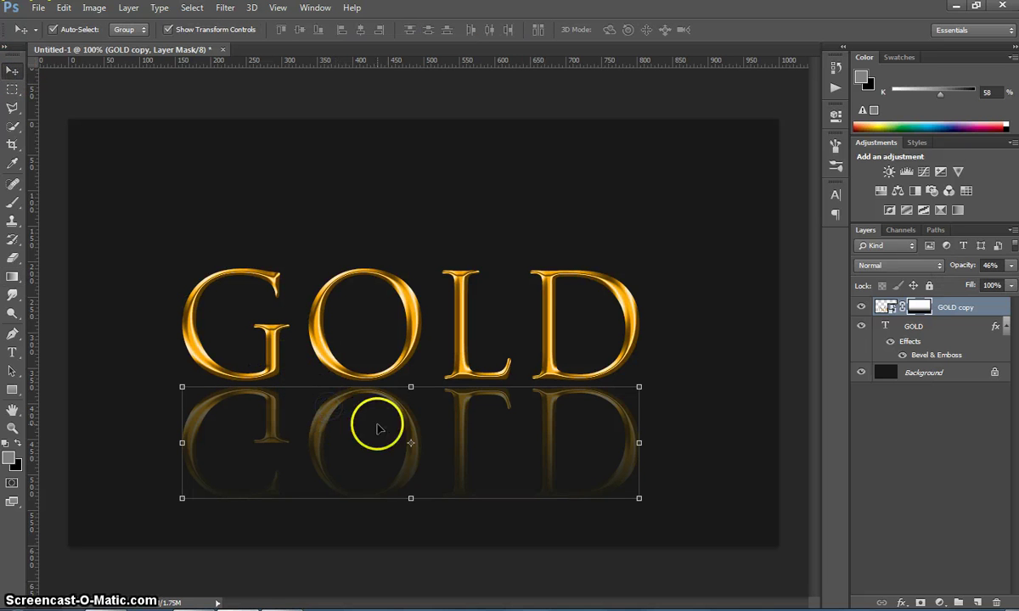
pyautogui.press('Up')
pyautogui.press('Up')
pyautogui.press('Up')
pyautogui.press('Up')
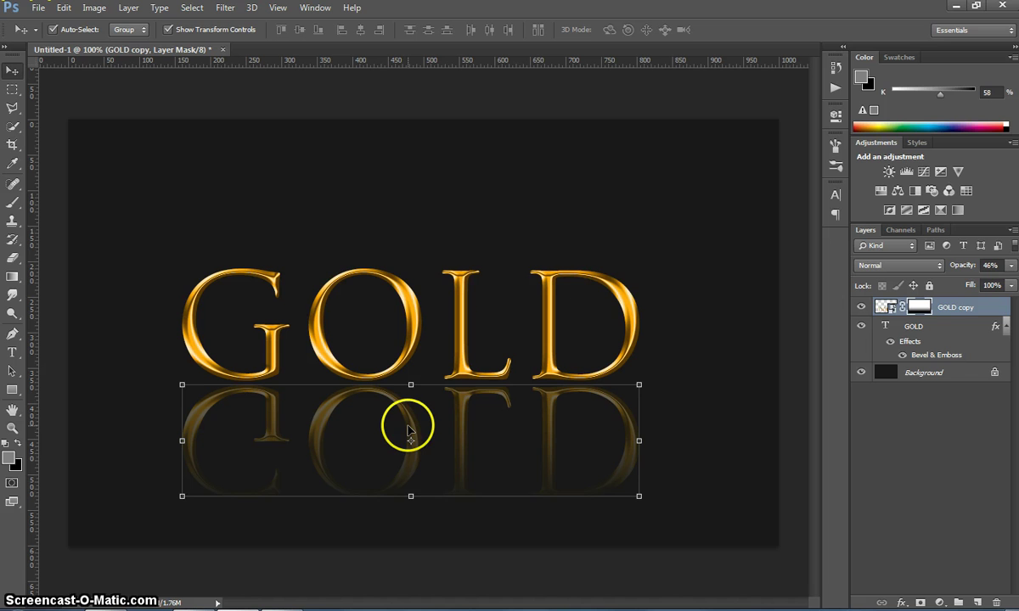
pyautogui.press('Up')
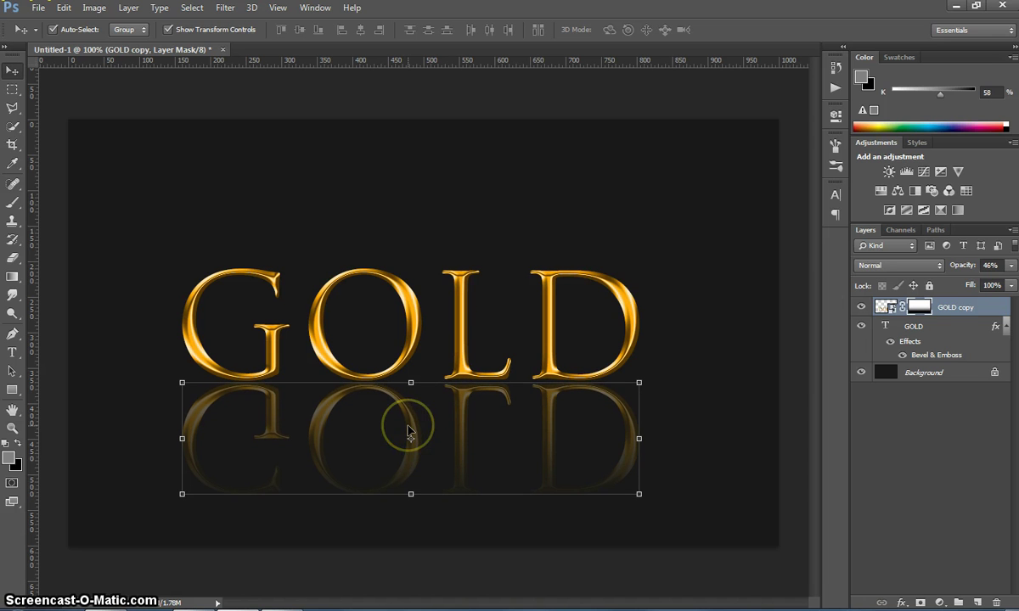
pyautogui.click(714, 368)
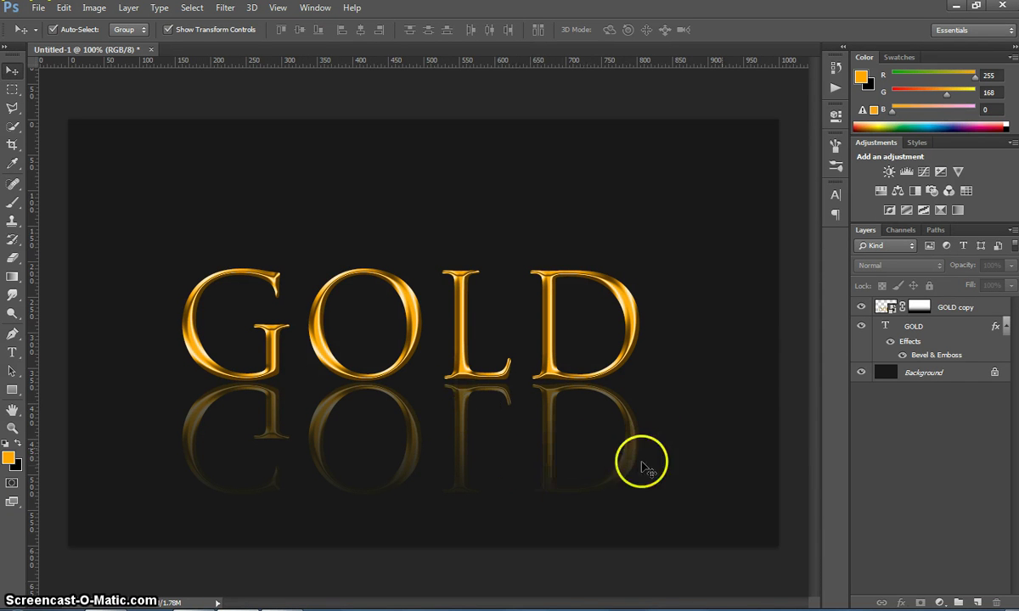
# Add a new empty Layer 1 above the GOLD copy reflection layer.
pyautogui.click(964, 311)
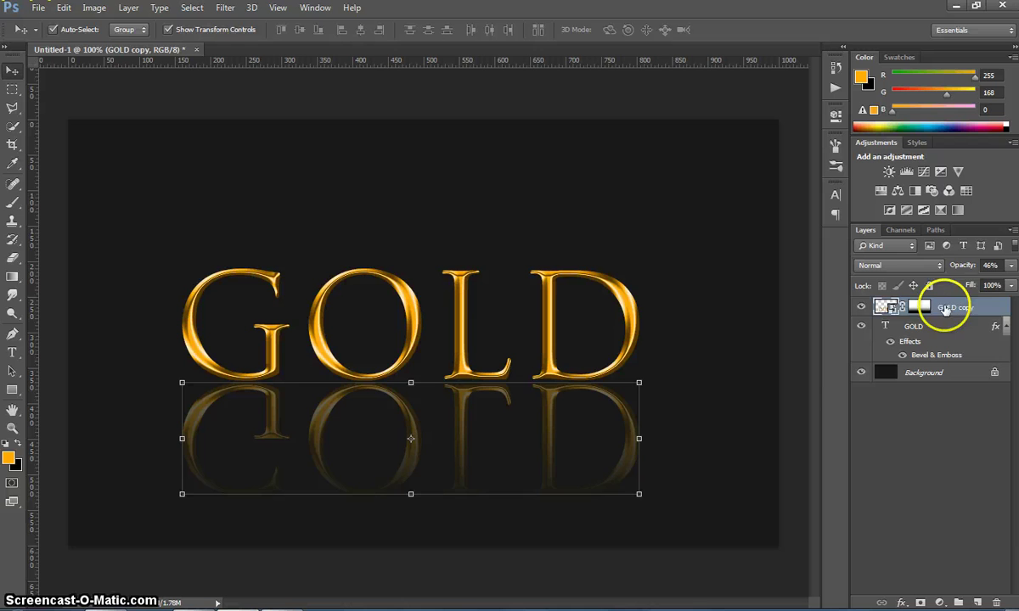
pyautogui.click(921, 308)
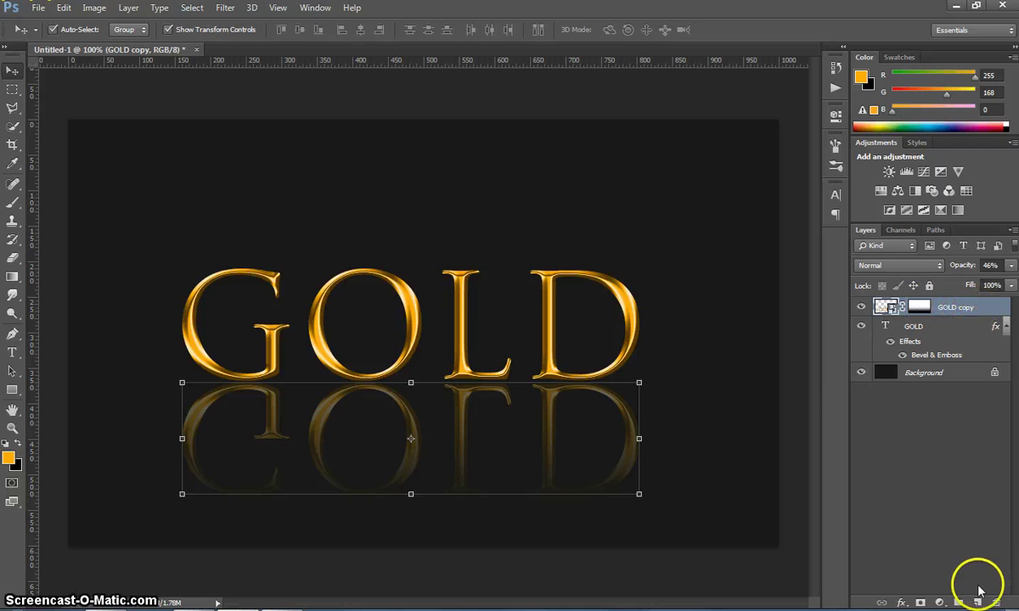
pyautogui.click(978, 602)
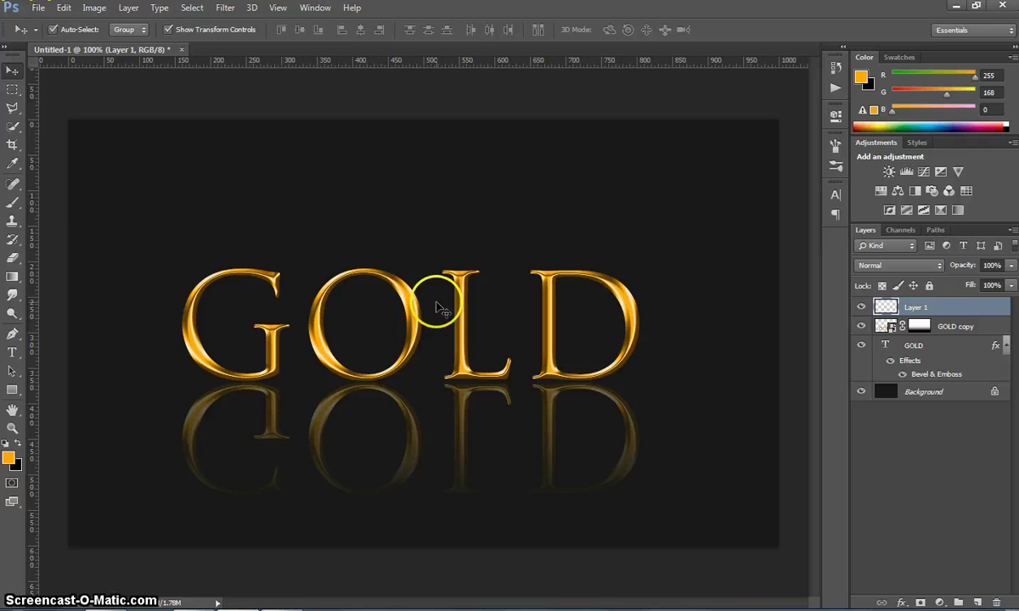
# Set up the Brush tool with a large soft round brush preset.
pyautogui.click(15, 206)
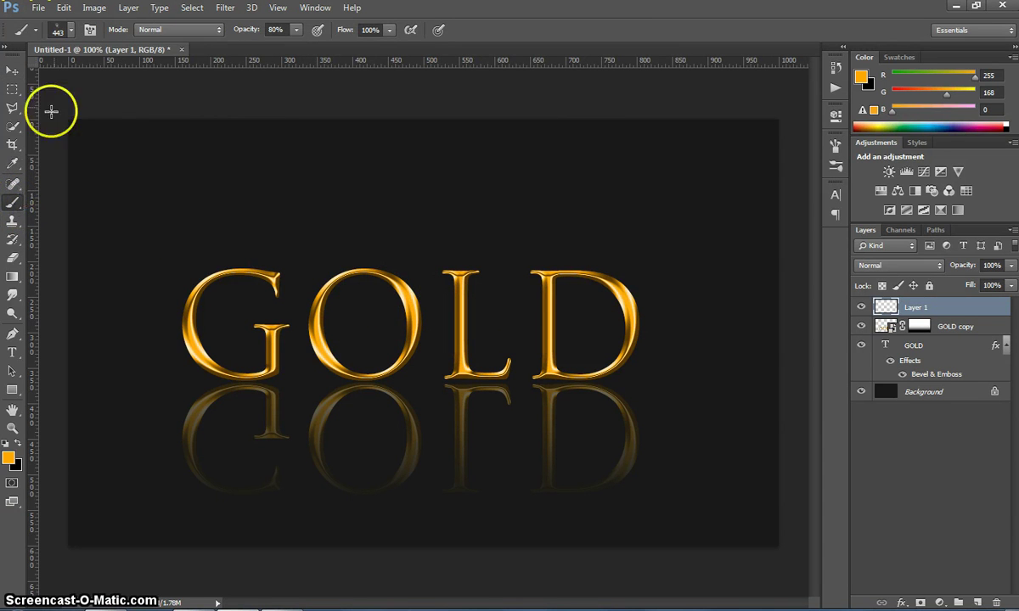
pyautogui.click(73, 31)
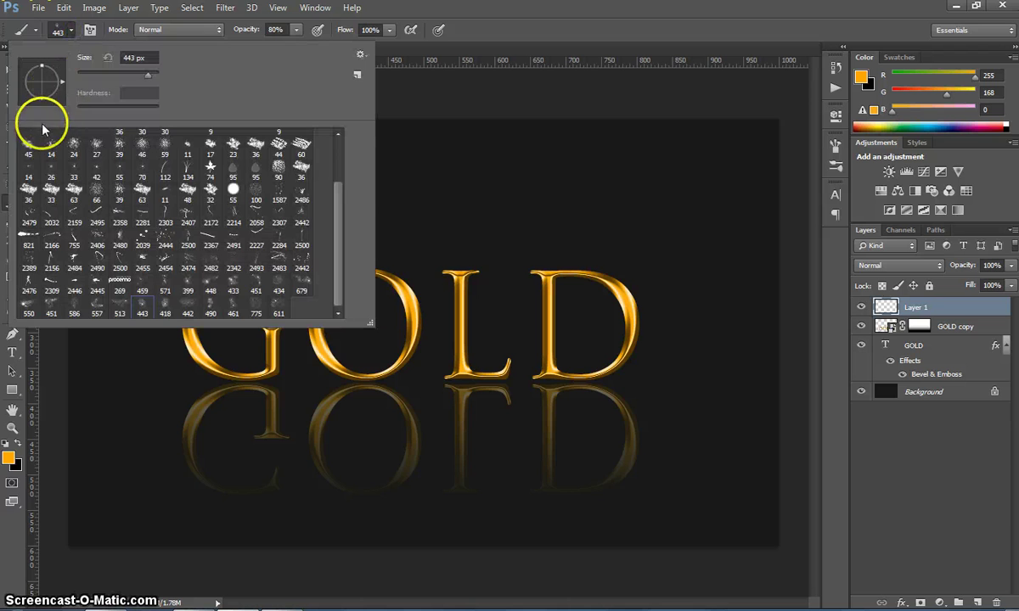
pyautogui.moveTo(336, 174); pyautogui.dragTo(336, 134)
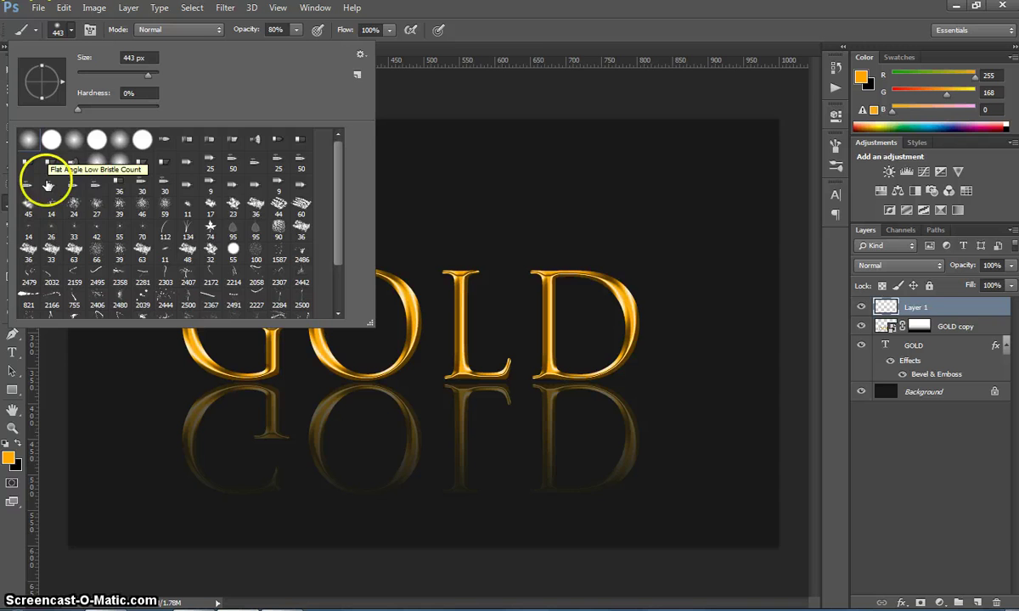
pyautogui.click(526, 32)
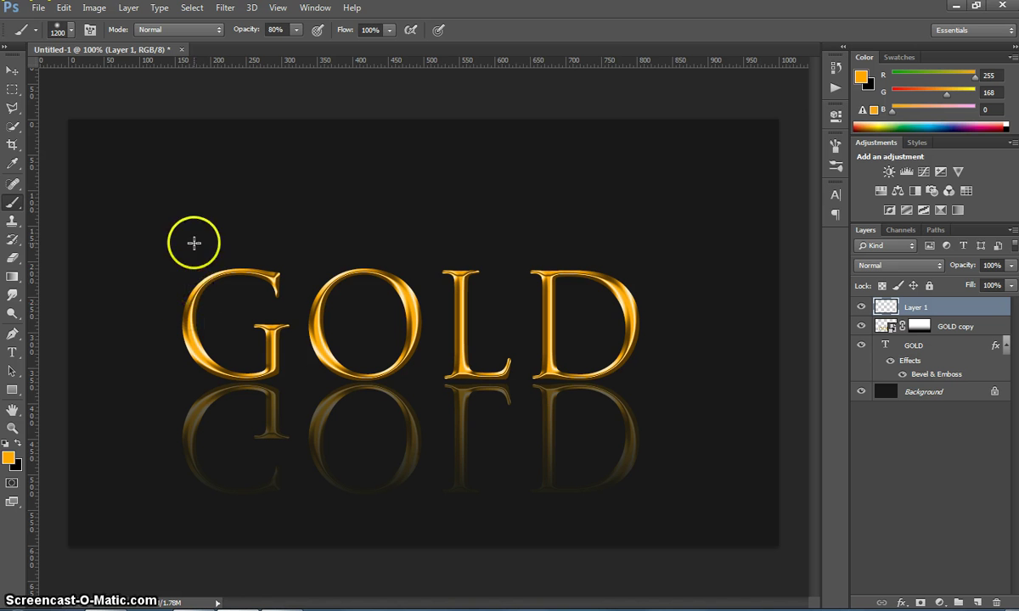
# Reduce the soft brush size and undo a trial orange dab on the G.
pyautogui.click(72, 32)
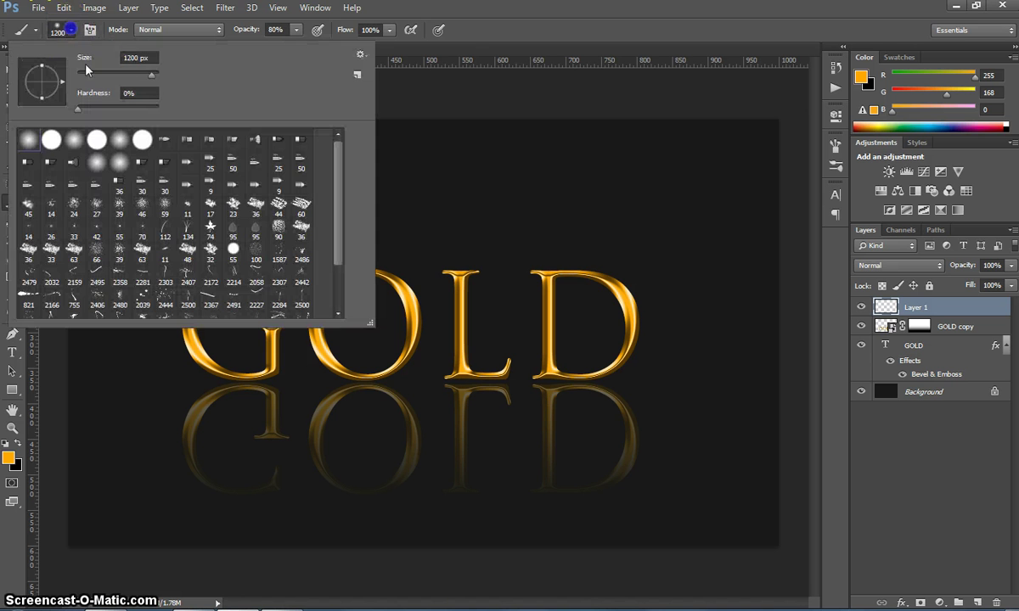
pyautogui.click(107, 75)
pyautogui.click(478, 17)
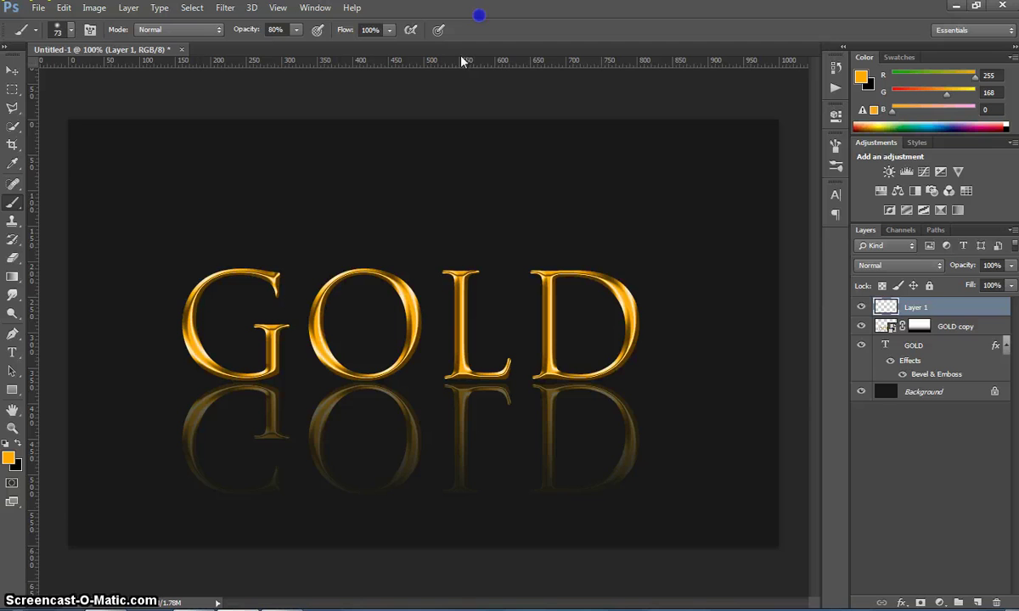
pyautogui.click(194, 295)
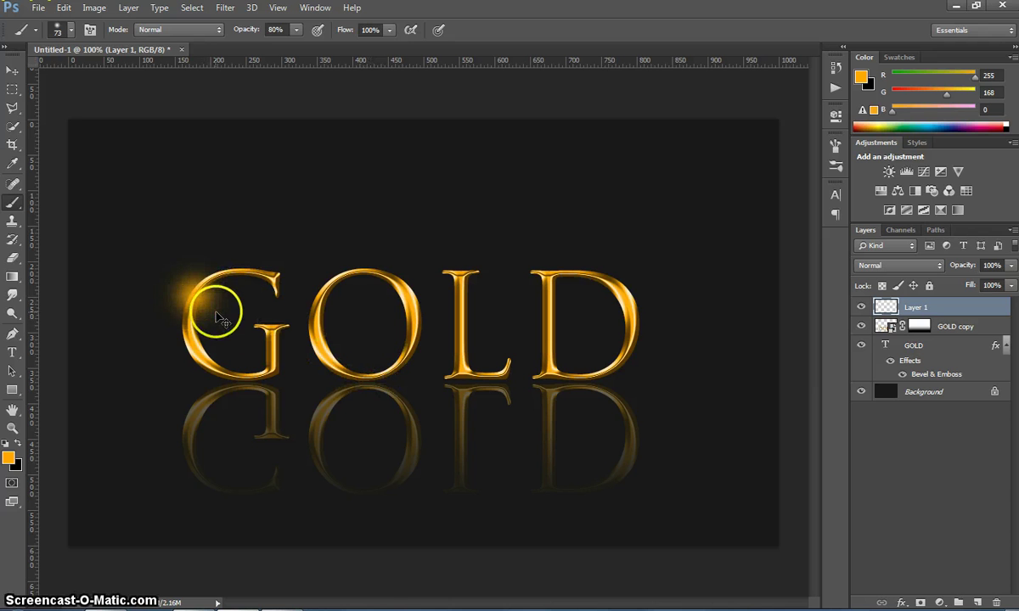
pyautogui.hotkey('ctrl', 'z')
# Set the foreground to pure white and dab soft sparkles on the G, O and D tips.
pyautogui.click(9, 456)
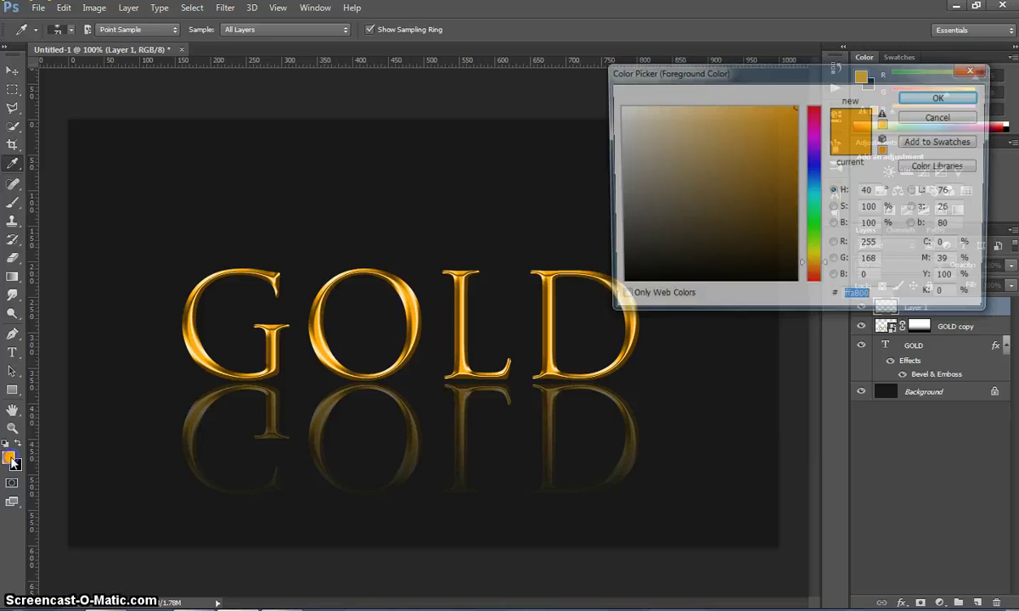
pyautogui.click(641, 120)
pyautogui.click(617, 107)
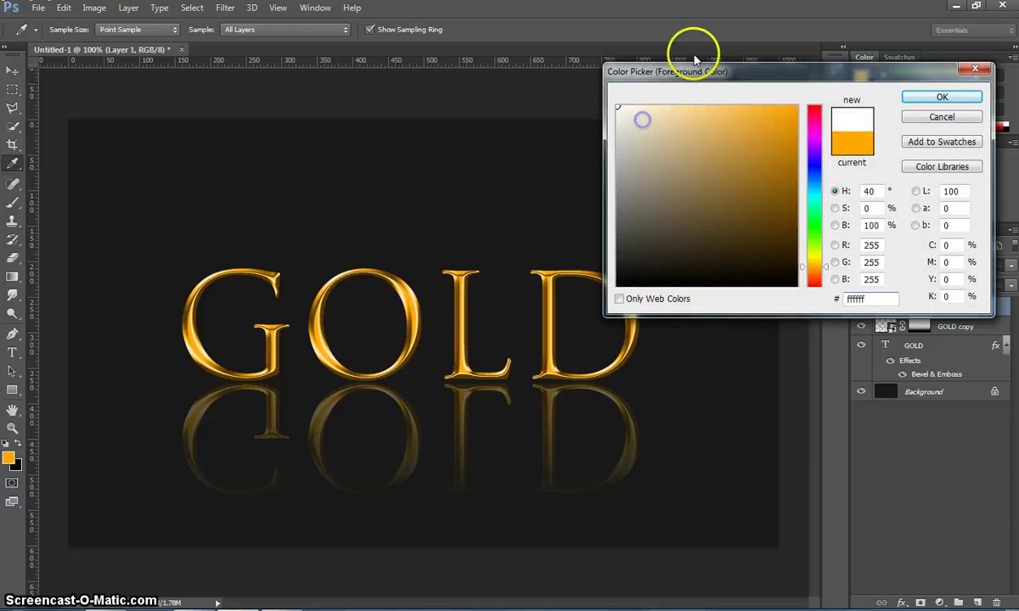
pyautogui.click(941, 97)
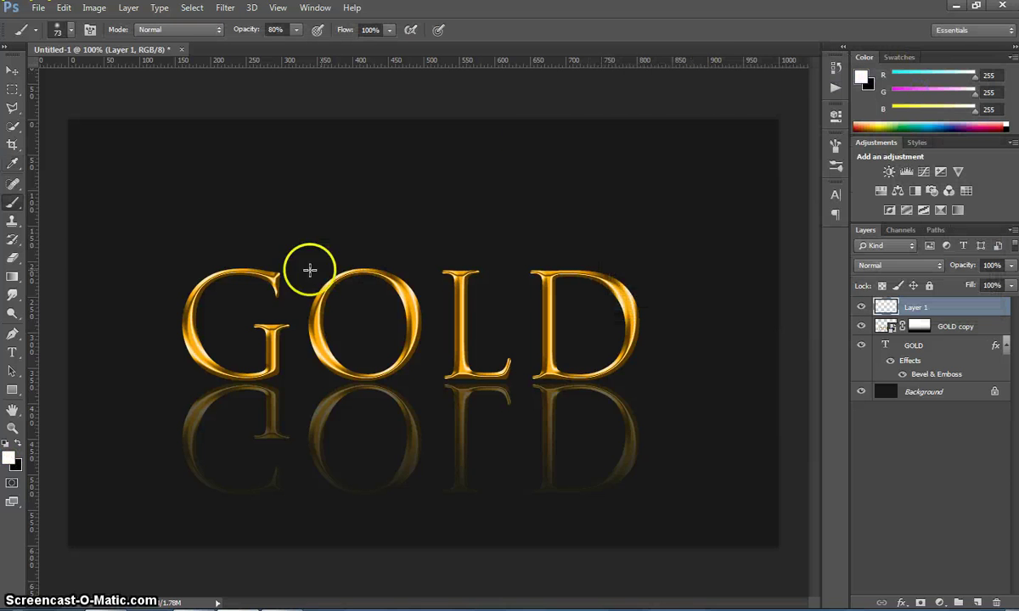
pyautogui.click(208, 280)
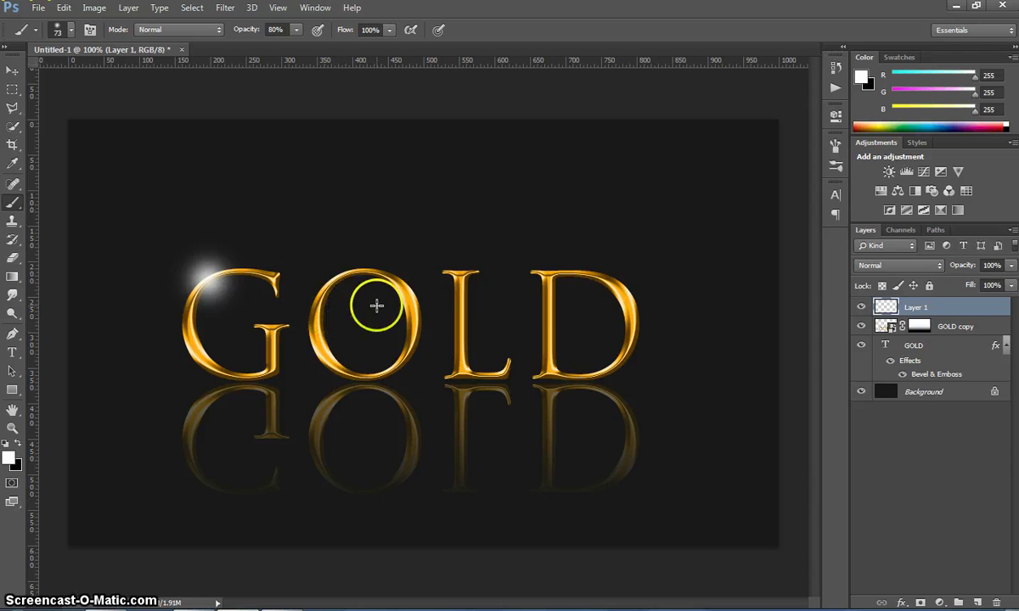
pyautogui.click(407, 295)
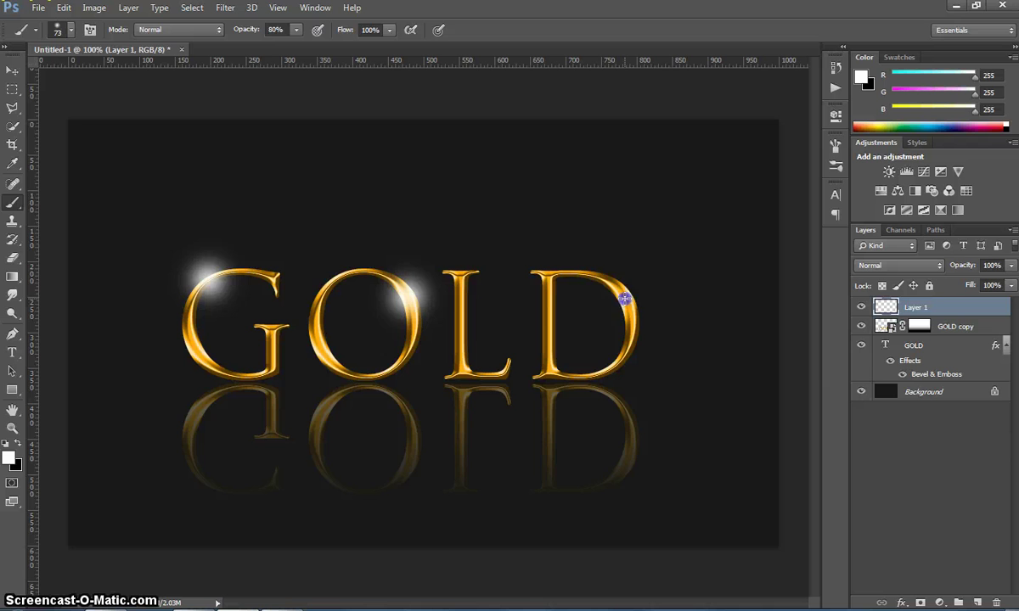
pyautogui.click(625, 299)
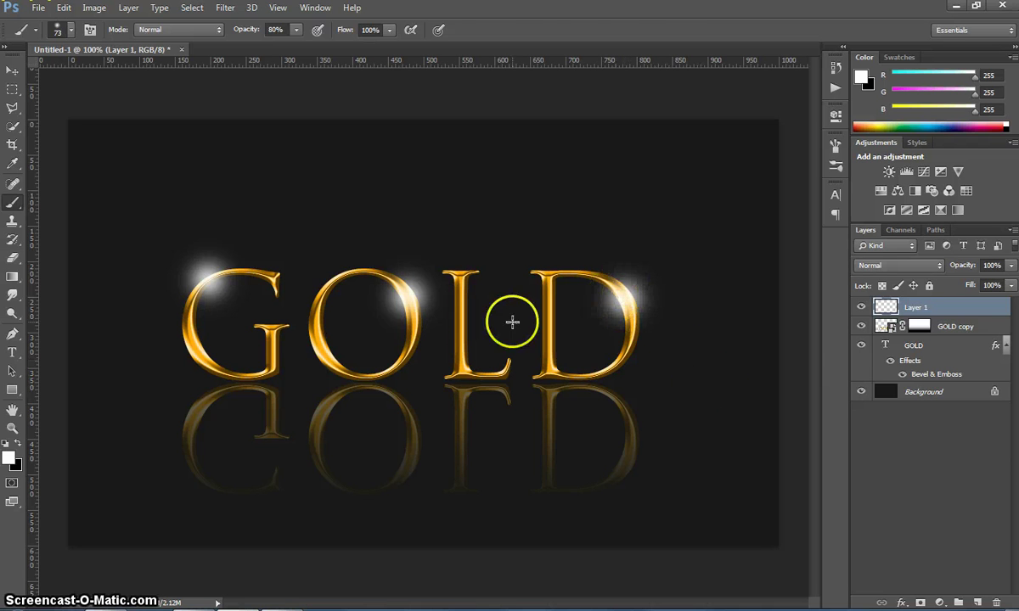
pyautogui.click(11, 72)
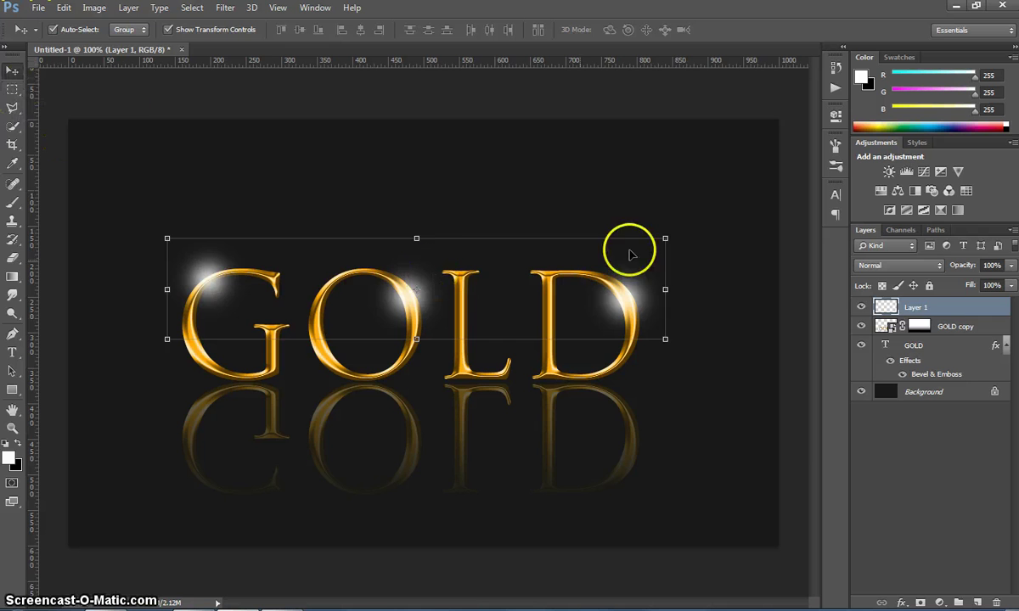
# Set Layer 1's blend mode to Overlay and deselect the layer.
pyautogui.click(896, 265)
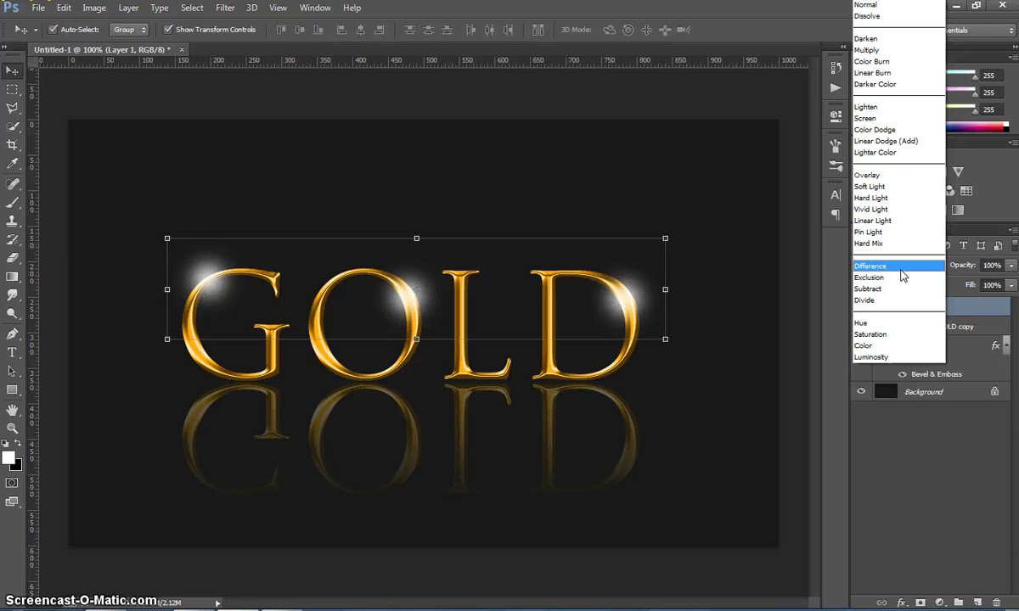
pyautogui.click(889, 176)
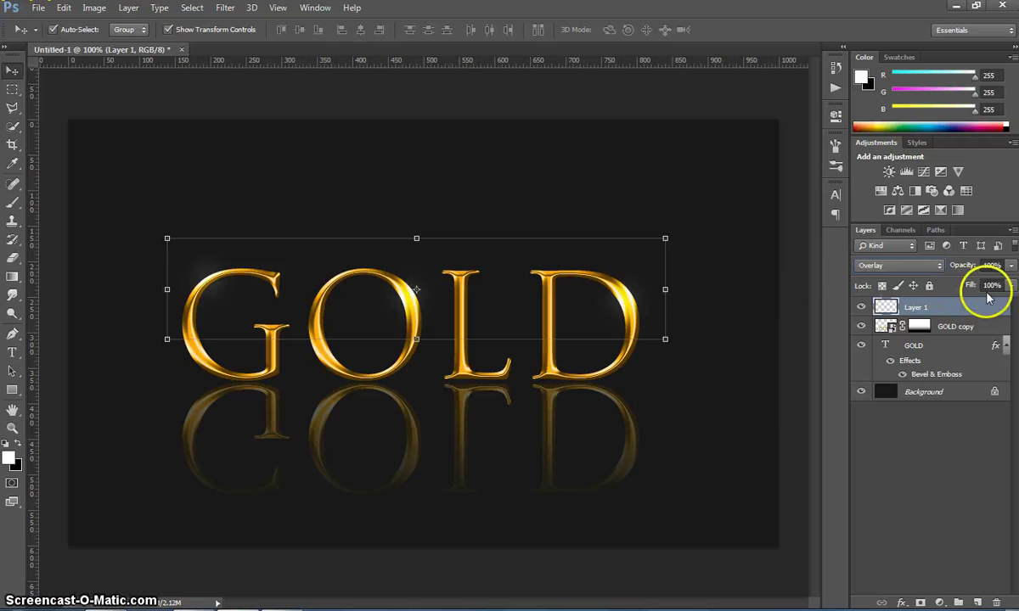
pyautogui.click(752, 236)
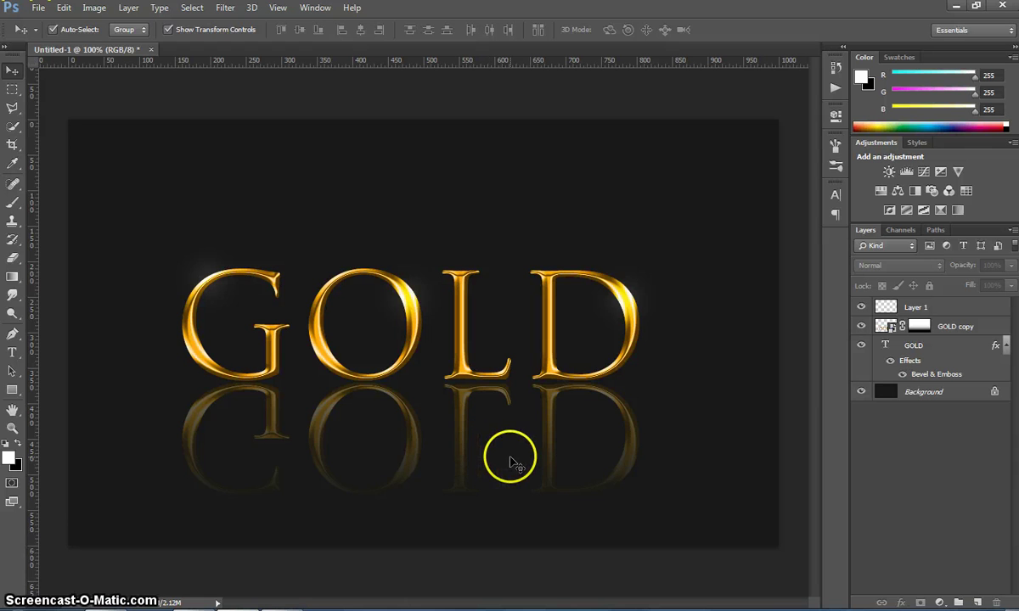
# Unlock the Background into Layer 0, leaving its layer style unchanged.
pyautogui.doubleClick(955, 392)
pyautogui.doubleClick(934, 392)
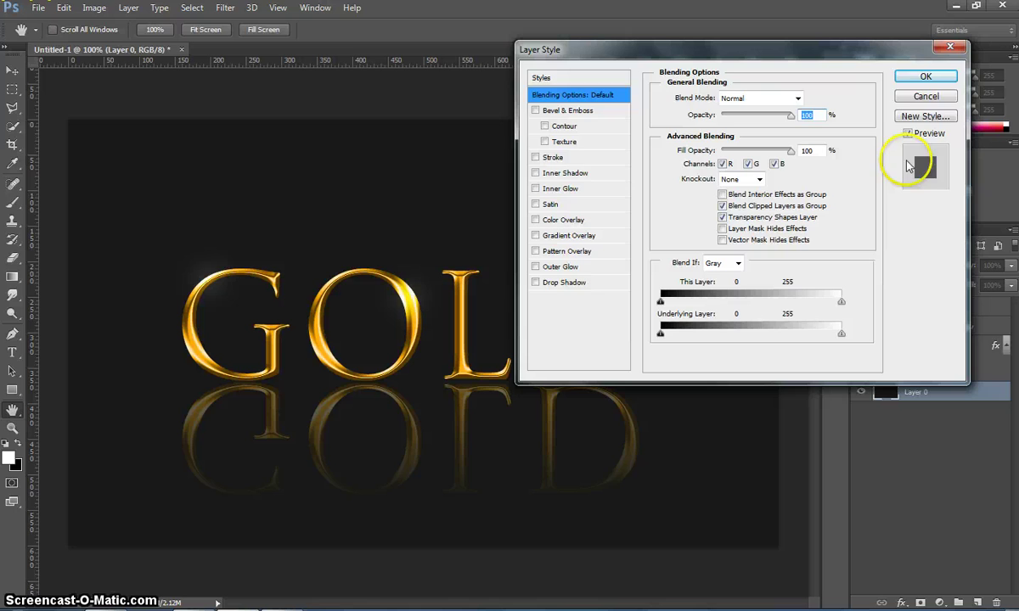
pyautogui.click(915, 76)
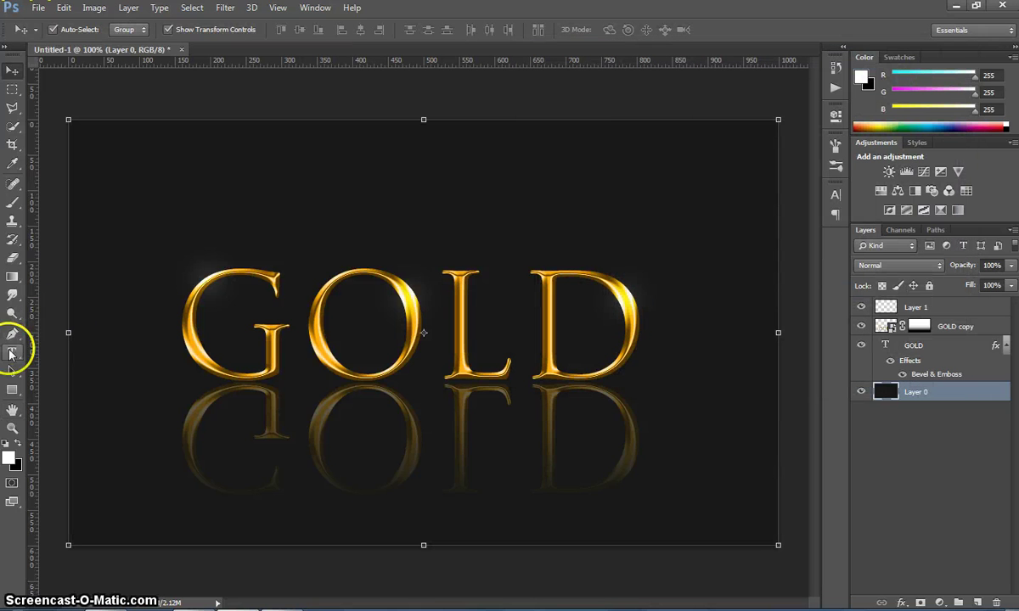
# Fill Layer 0 with near-black #111111 using the Paint Bucket.
pyautogui.click(12, 278)
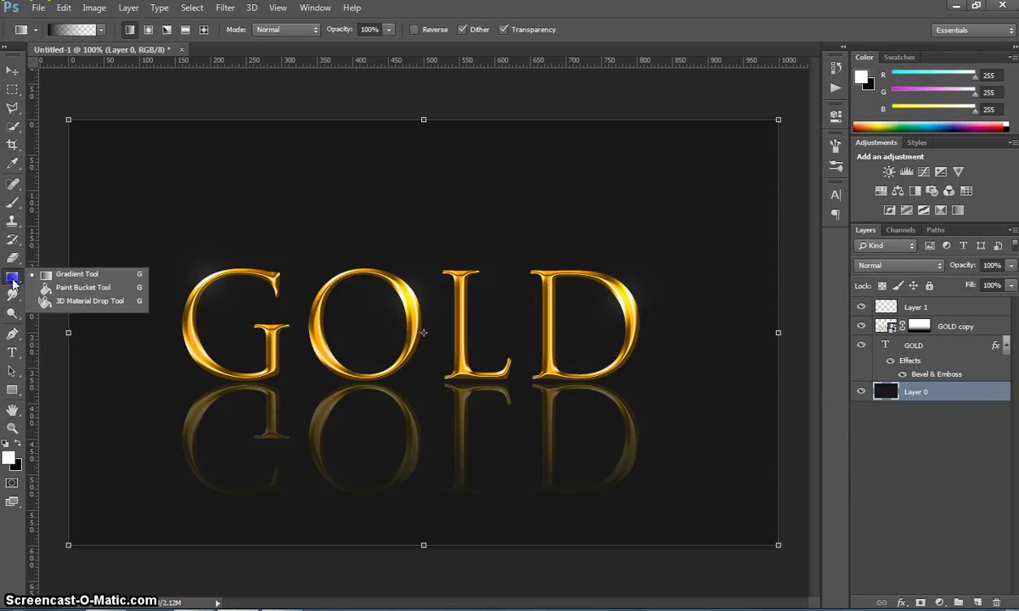
pyautogui.click(82, 287)
pyautogui.click(10, 457)
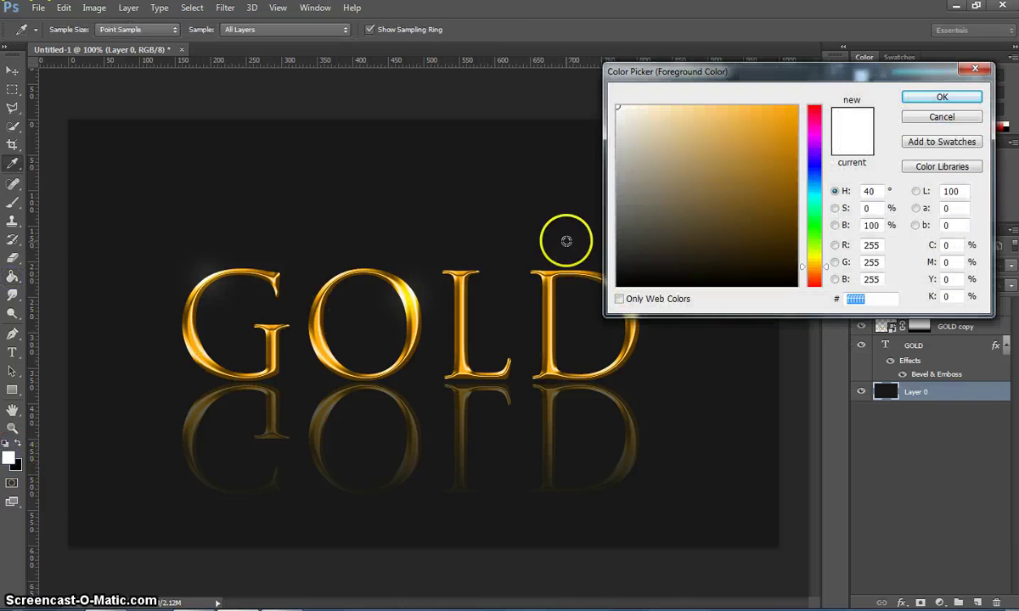
pyautogui.click(626, 276)
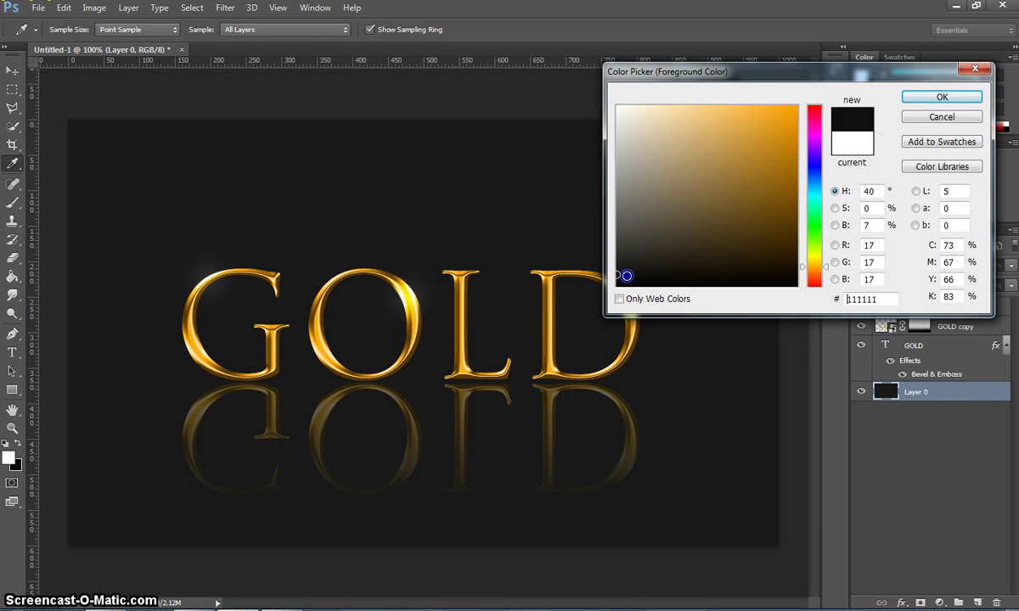
pyautogui.click(941, 96)
pyautogui.click(749, 214)
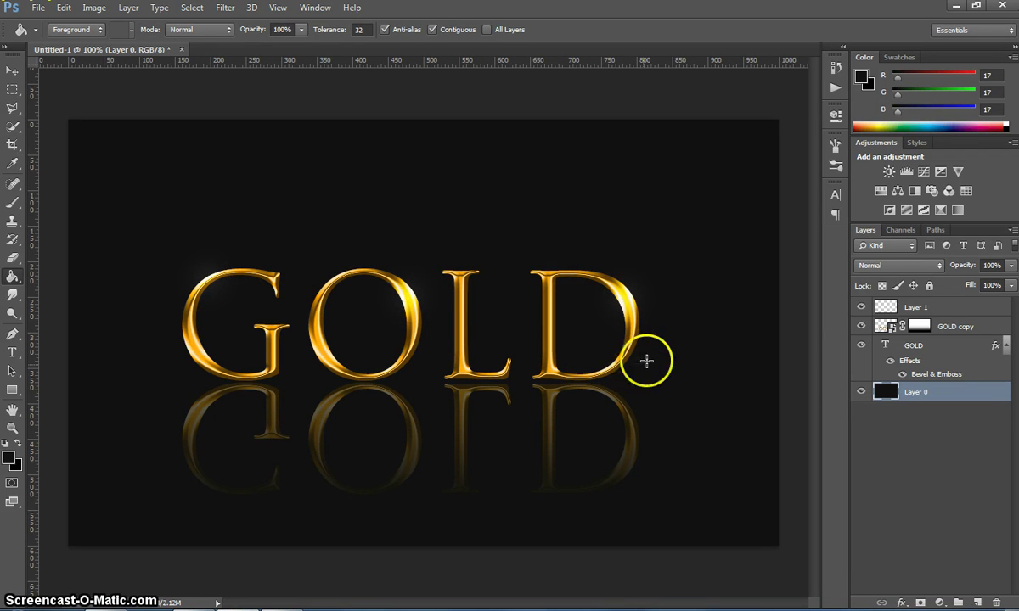
# Crop the top, left, right and bottom edges in around the text and reflection, then apply the crop.
pyautogui.click(10, 146)
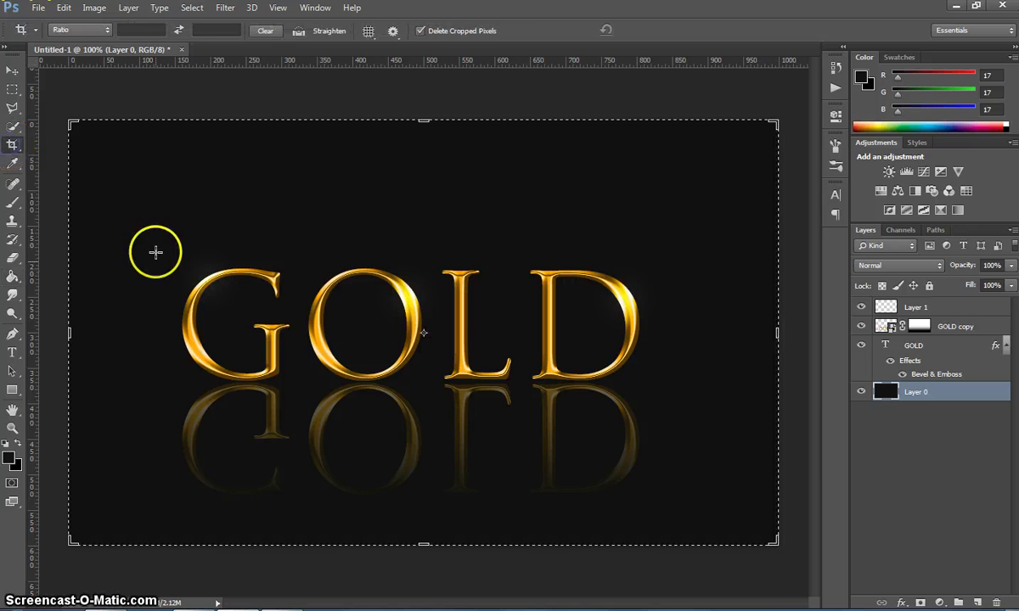
pyautogui.moveTo(426, 120); pyautogui.dragTo(425, 121)
pyautogui.moveTo(70, 335); pyautogui.dragTo(70, 337)
pyautogui.moveTo(731, 333); pyautogui.dragTo(734, 332)
pyautogui.moveTo(434, 498); pyautogui.dragTo(425, 482)
pyautogui.press('Return')
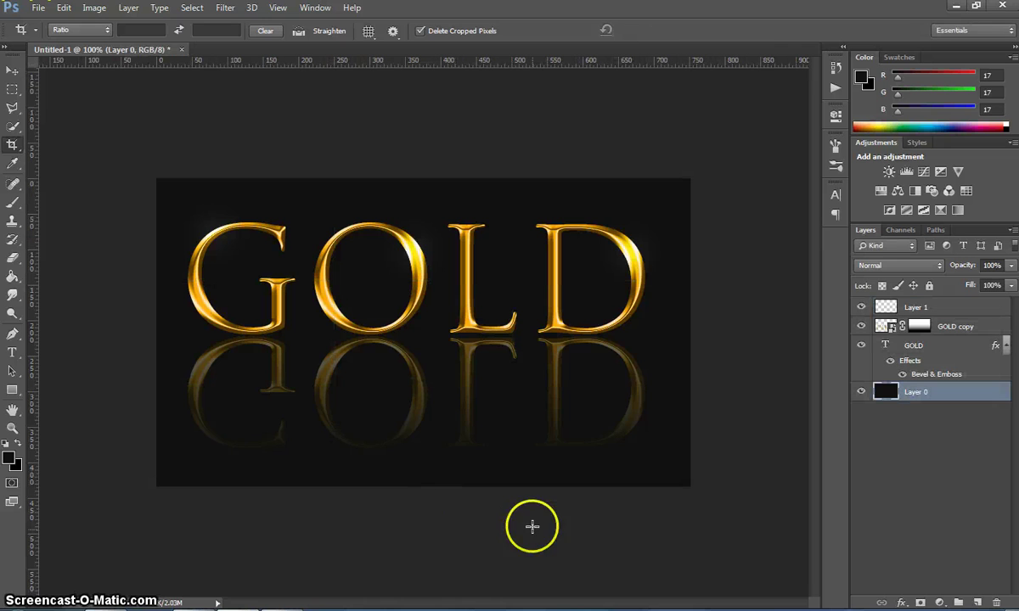
pyautogui.click(38, 8)
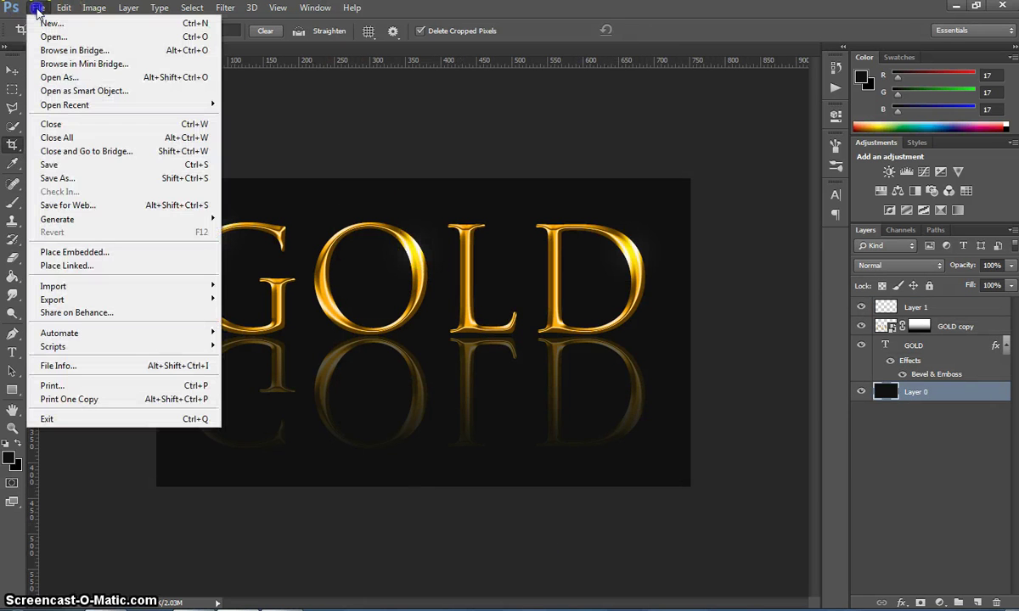
pyautogui.click(66, 204)
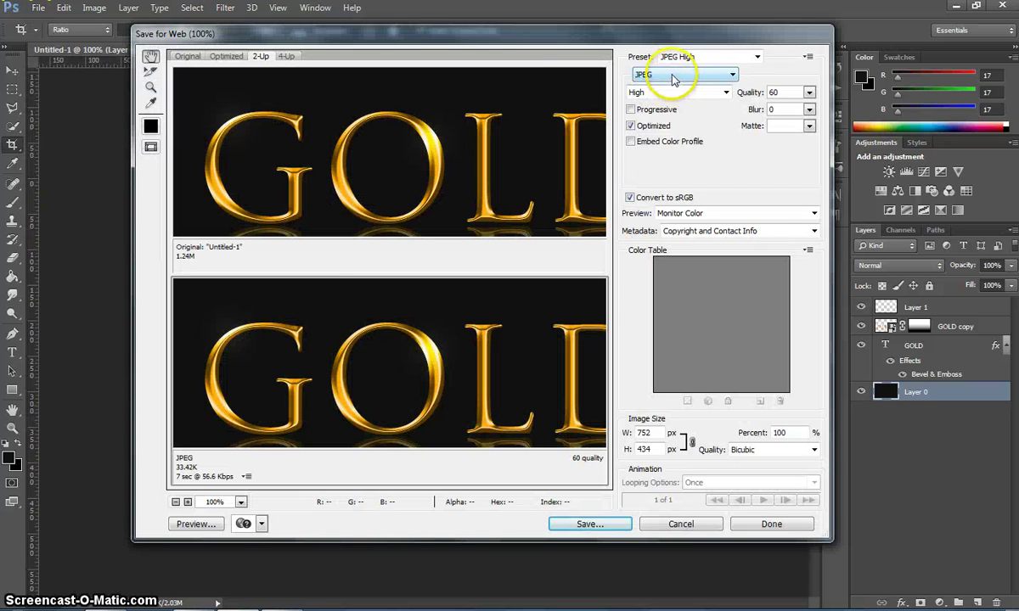
pyautogui.click(662, 75)
pyautogui.click(671, 75)
pyautogui.click(666, 91)
pyautogui.click(663, 92)
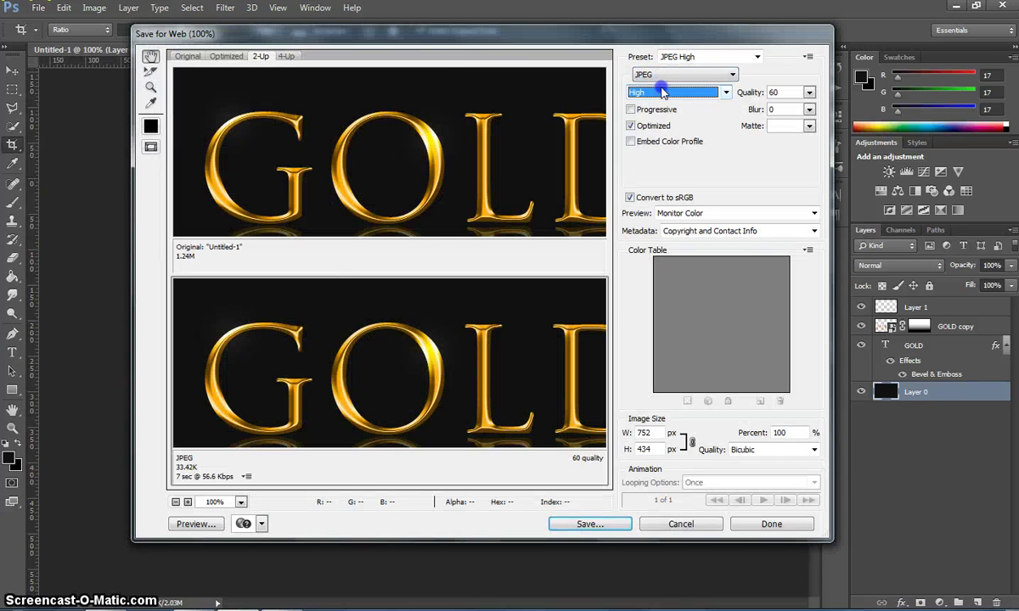
pyautogui.click(757, 521)
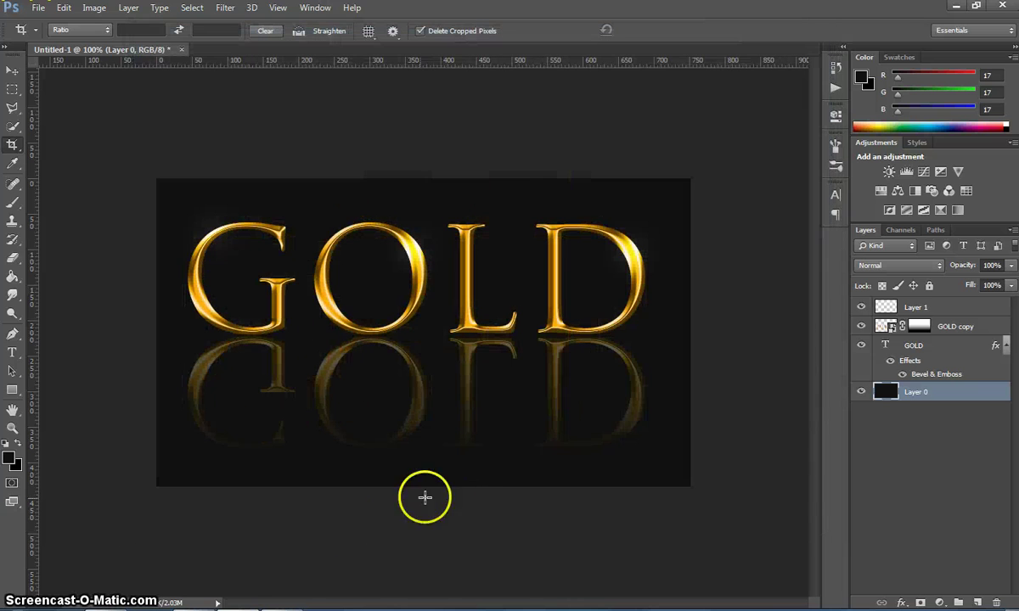